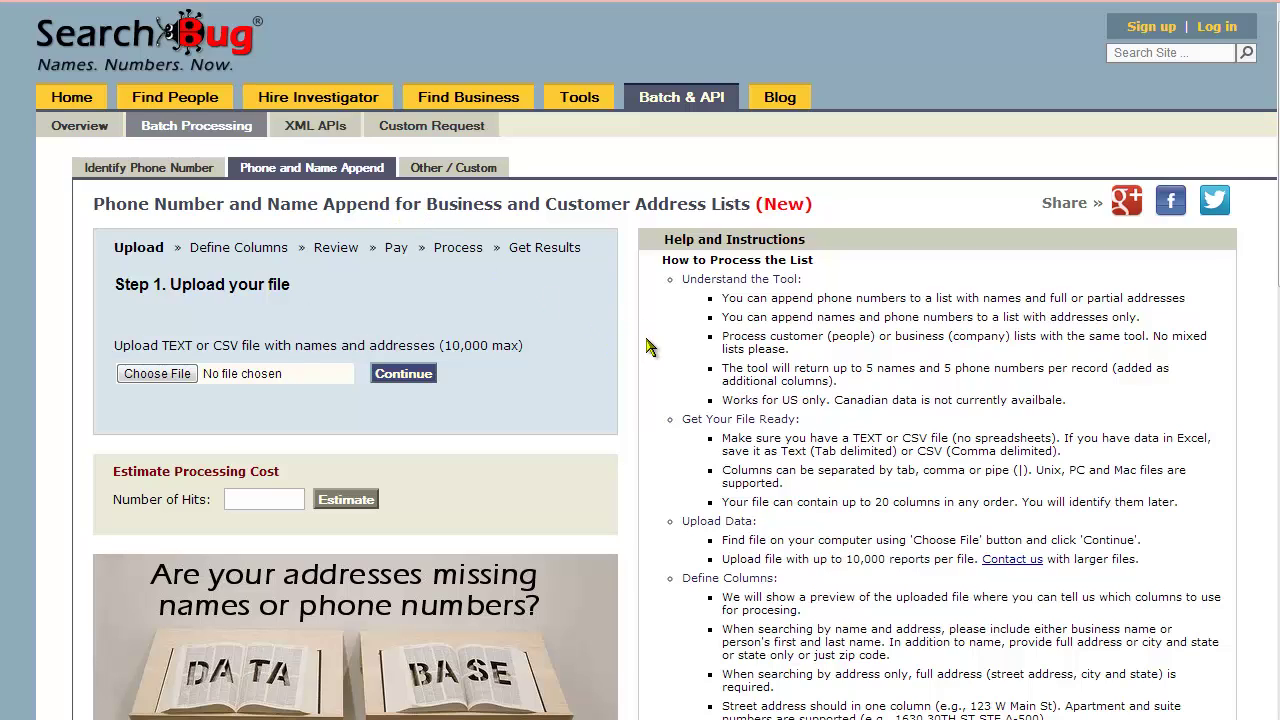
Step: Estimate the processing cost for 3,000 hits, noting the 10,000-record maximum
{"action": "left_click_drag", "start_coordinate": [444, 346], "coordinate": [511, 350]}
{"action": "left_click", "coordinate": [257, 499]}
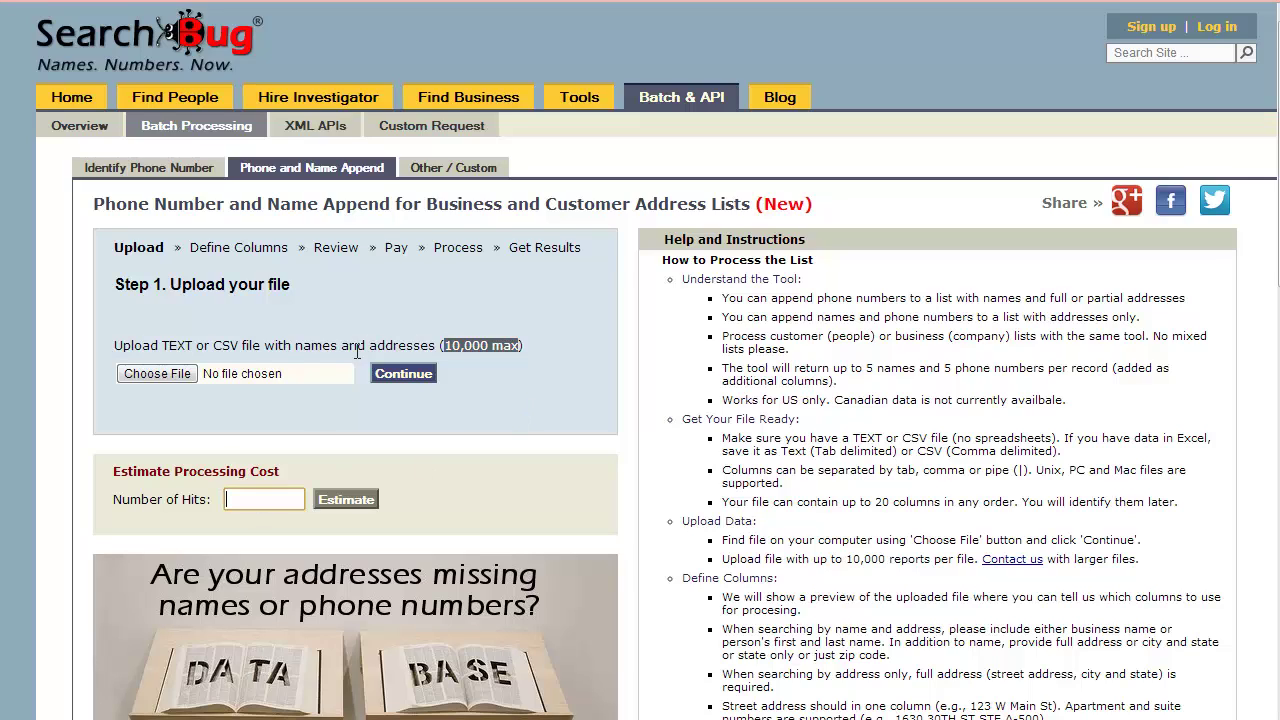
{"action": "left_click", "coordinate": [456, 360]}
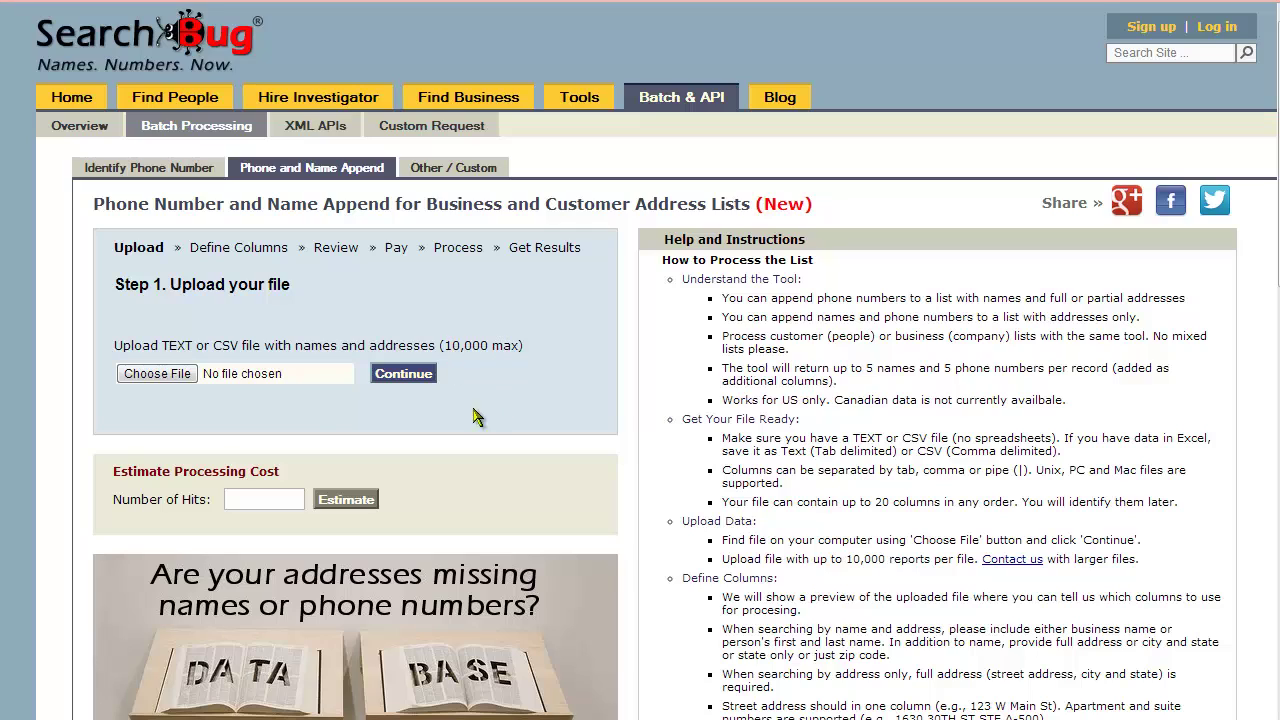
{"action": "left_click", "coordinate": [266, 495]}
{"action": "type", "text": "3000"}
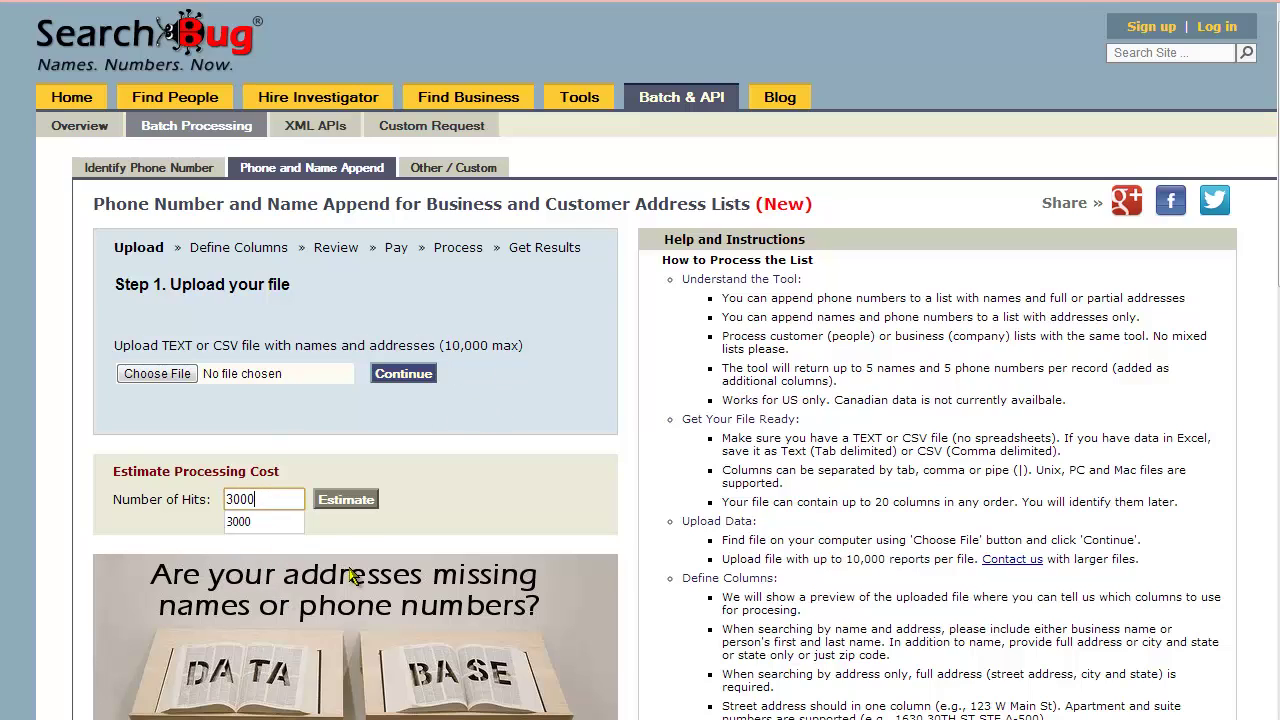
{"action": "left_click", "coordinate": [350, 500]}
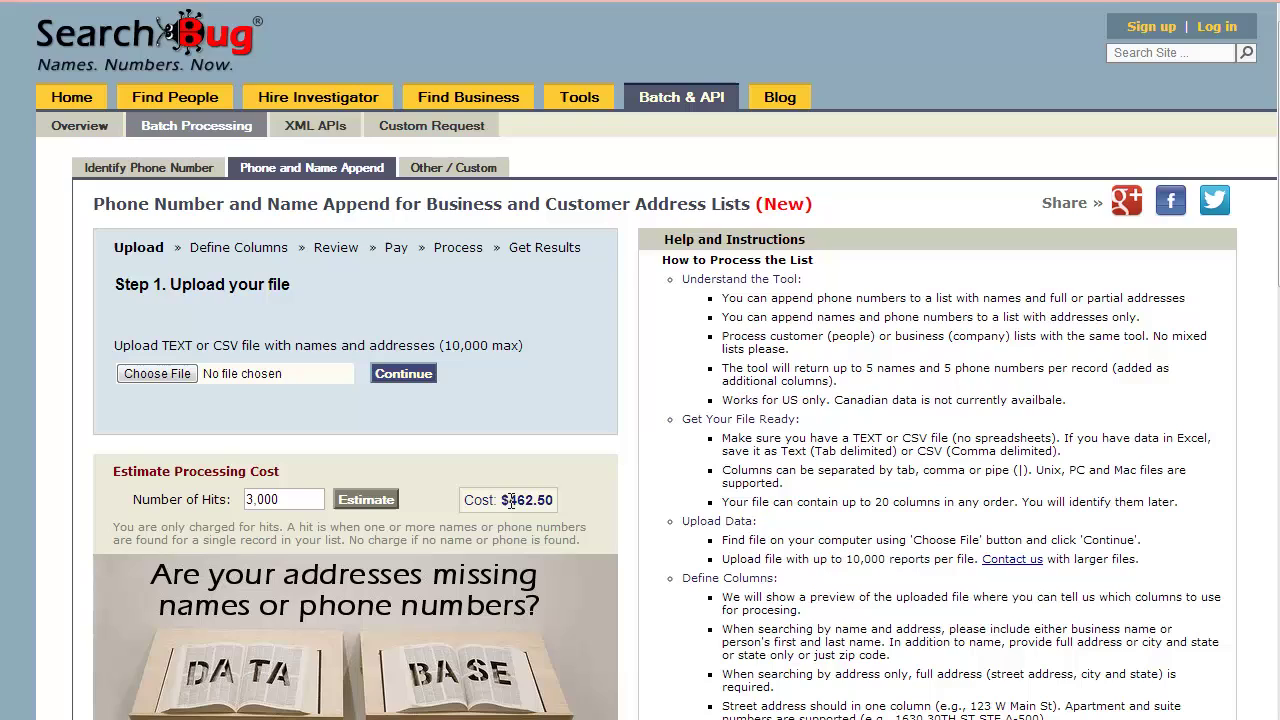
Step: Re-estimate for 5,000 hits after the $462.50 result, noting unfound records are free
{"action": "left_click_drag", "start_coordinate": [511, 500], "coordinate": [556, 500]}
{"action": "left_click", "coordinate": [203, 499]}
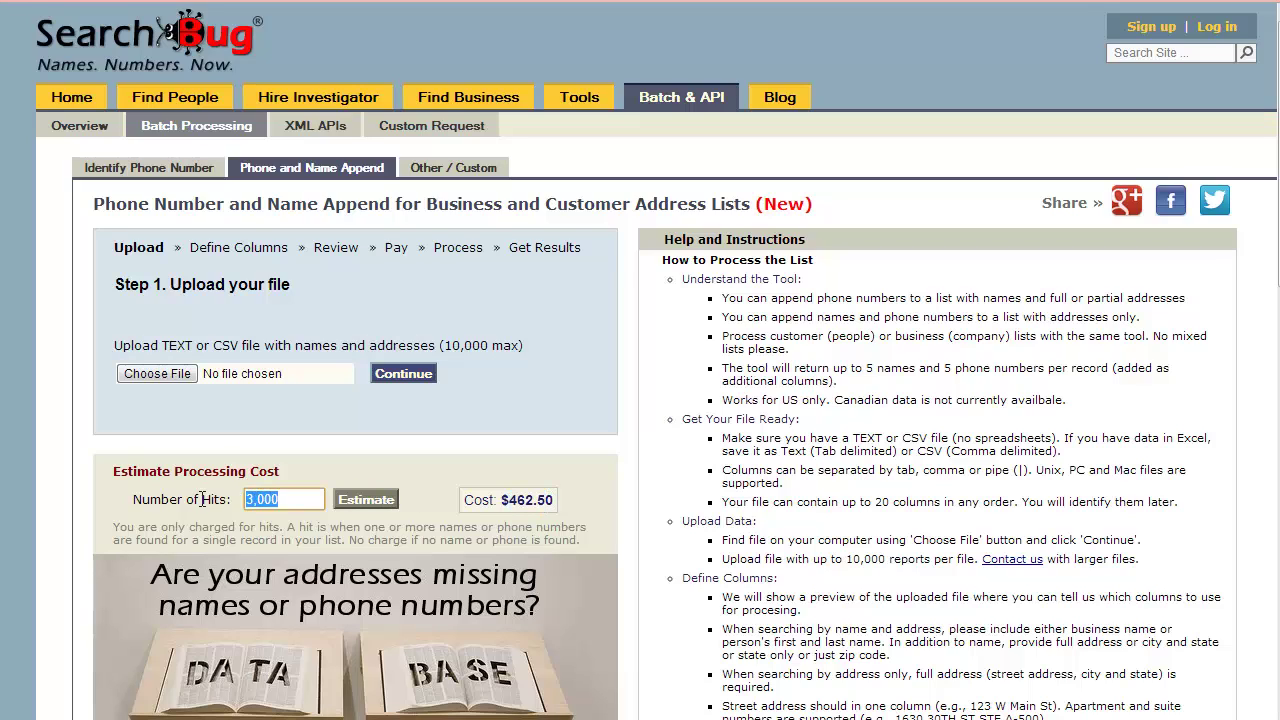
{"action": "type", "text": "5000"}
{"action": "left_click", "coordinate": [378, 500]}
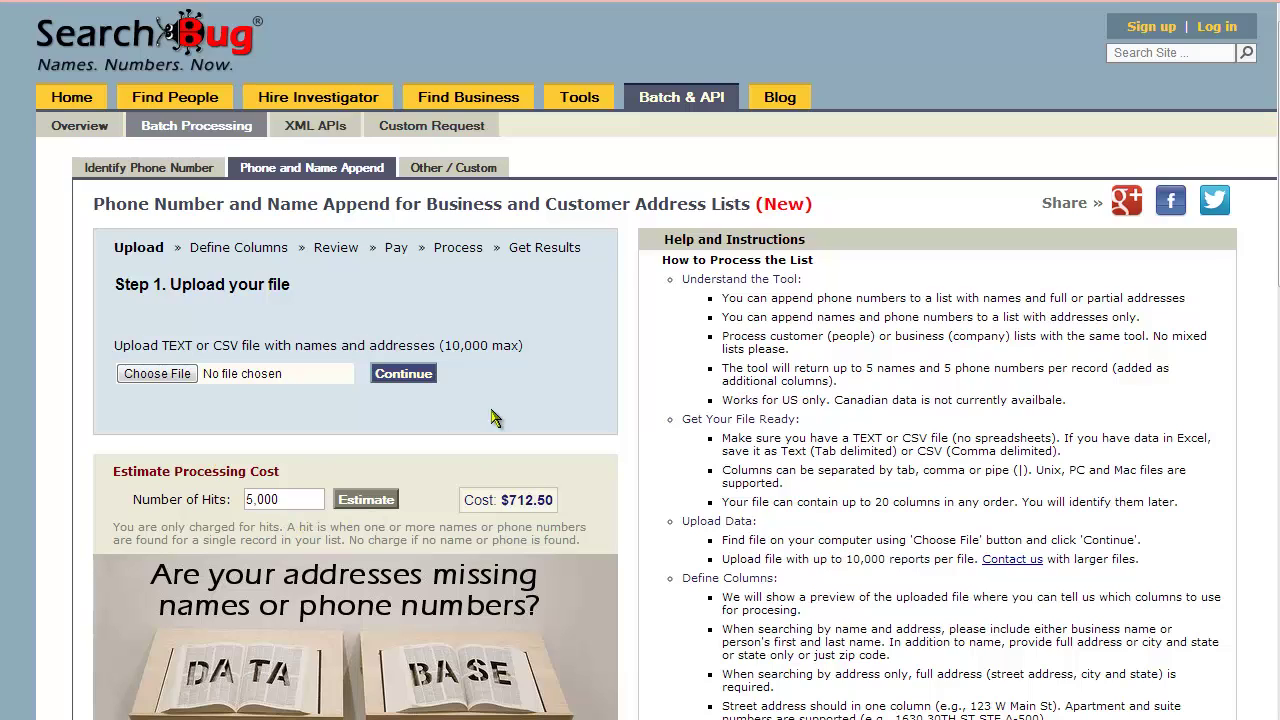
{"action": "left_click_drag", "start_coordinate": [347, 540], "coordinate": [580, 540]}
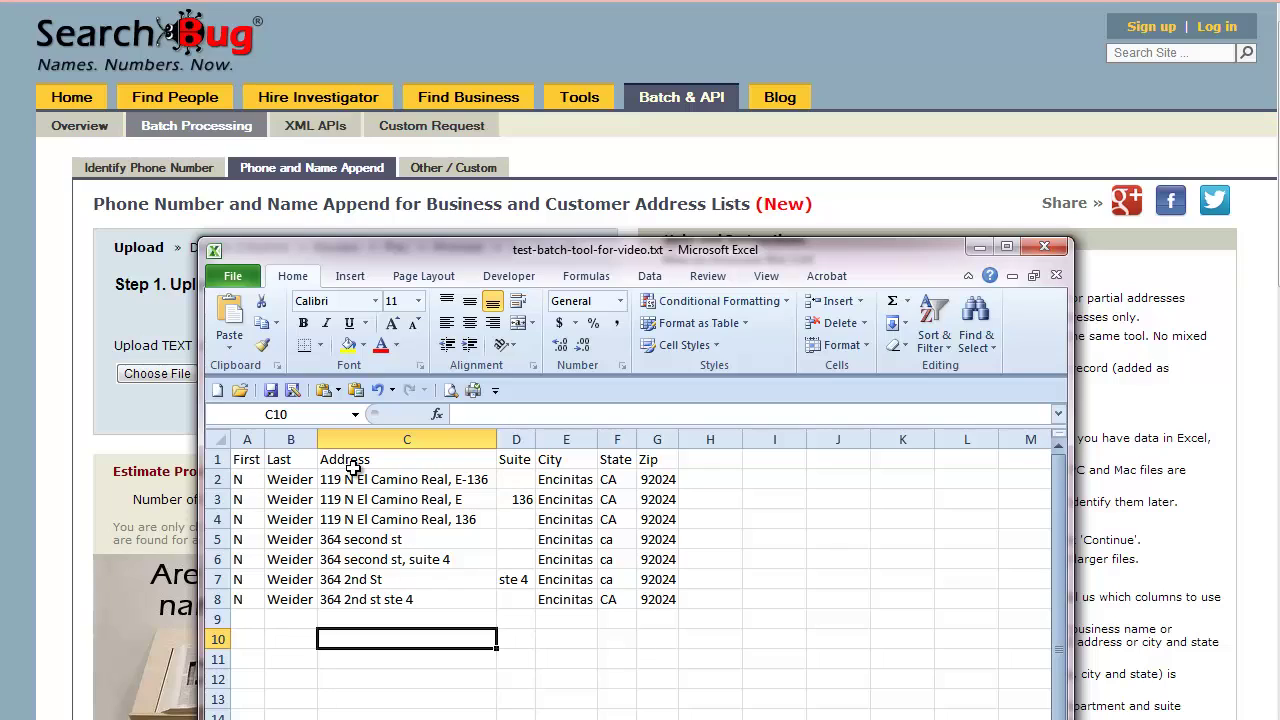
Step: Re-save the address sheet as Text (Tab delimited) test-batch-tool-for-video.txt, overwriting the old file
{"action": "left_click", "coordinate": [455, 480]}
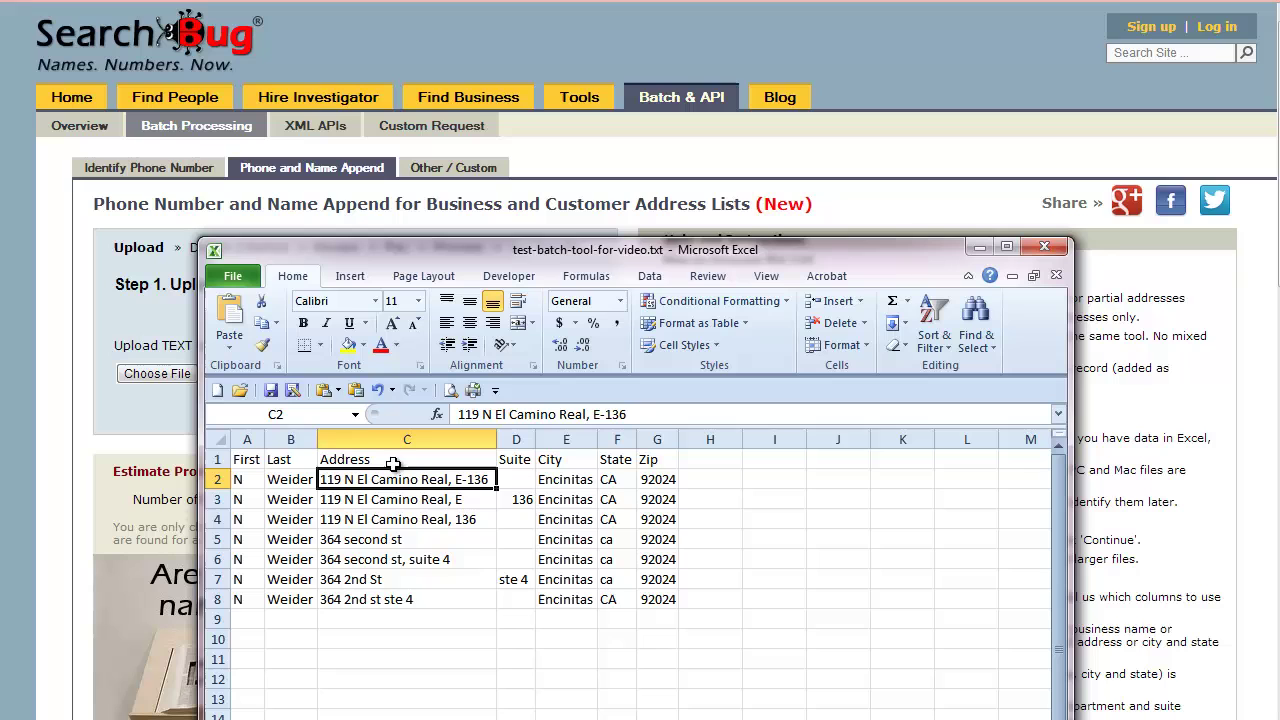
{"action": "left_click", "coordinate": [292, 391]}
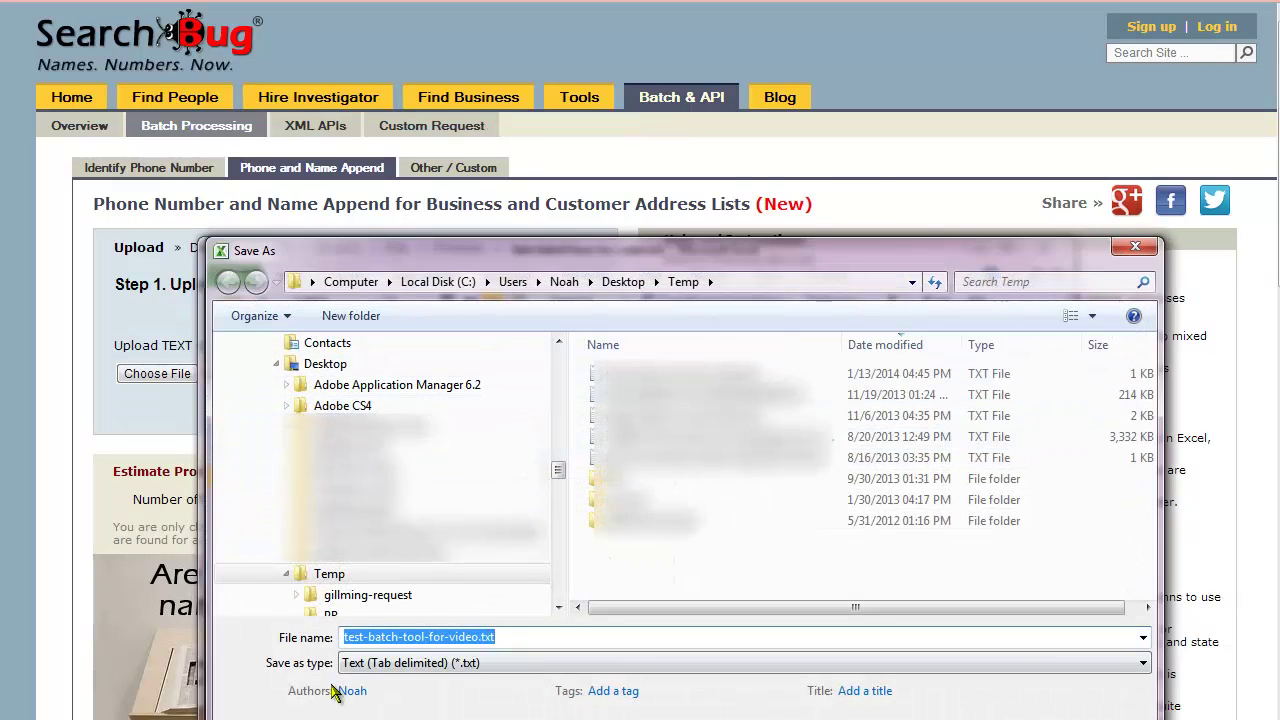
{"action": "left_click", "coordinate": [365, 667]}
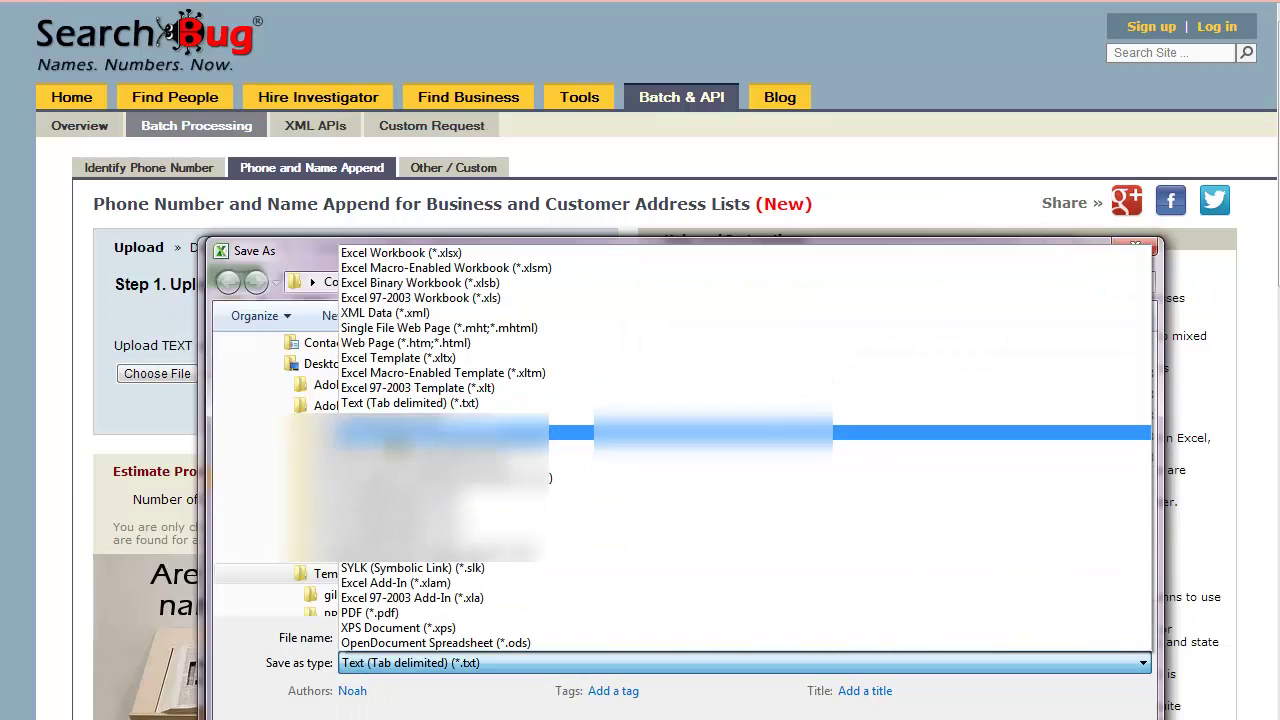
{"action": "left_click", "coordinate": [355, 403]}
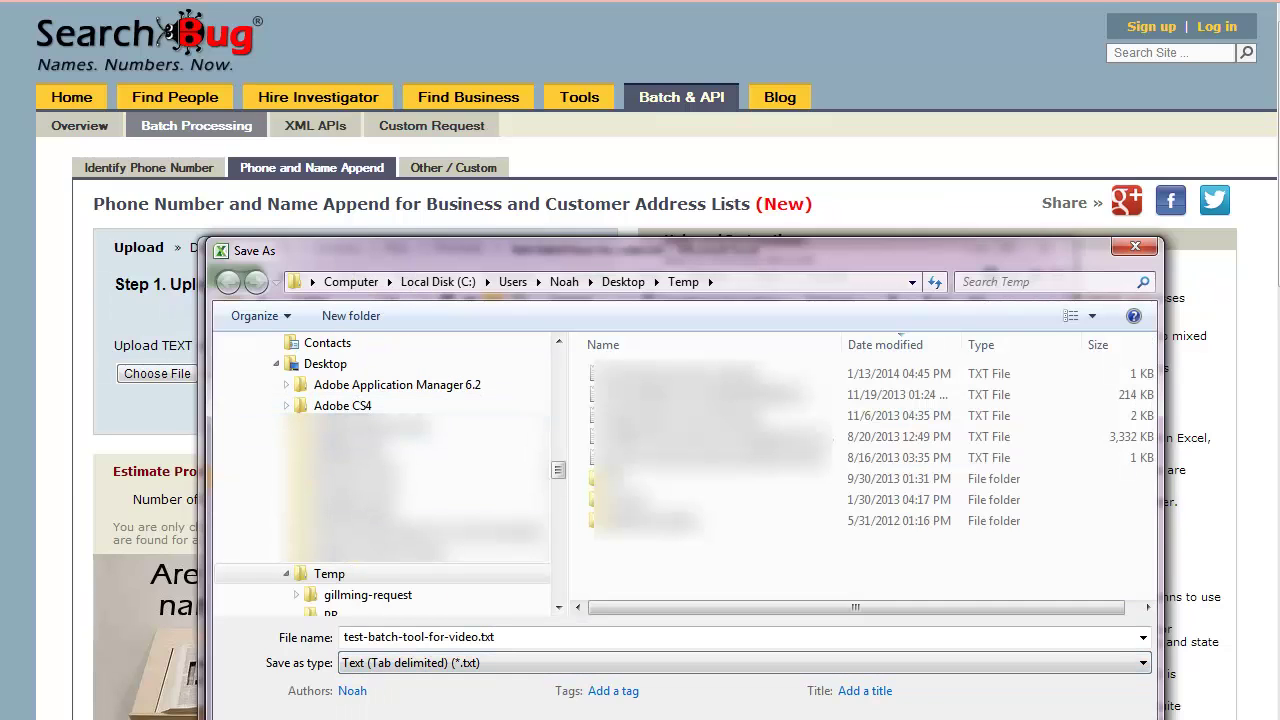
{"action": "key", "text": "Return"}
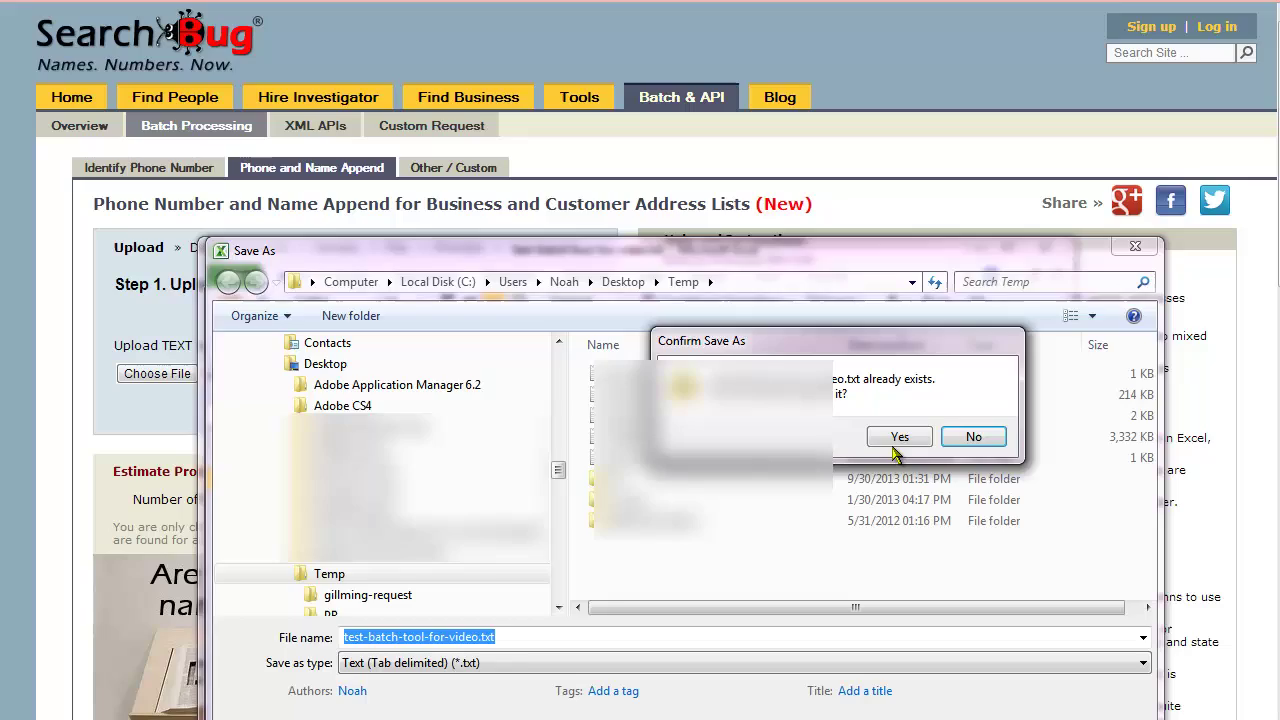
{"action": "left_click", "coordinate": [895, 440]}
{"action": "key", "text": "Return"}
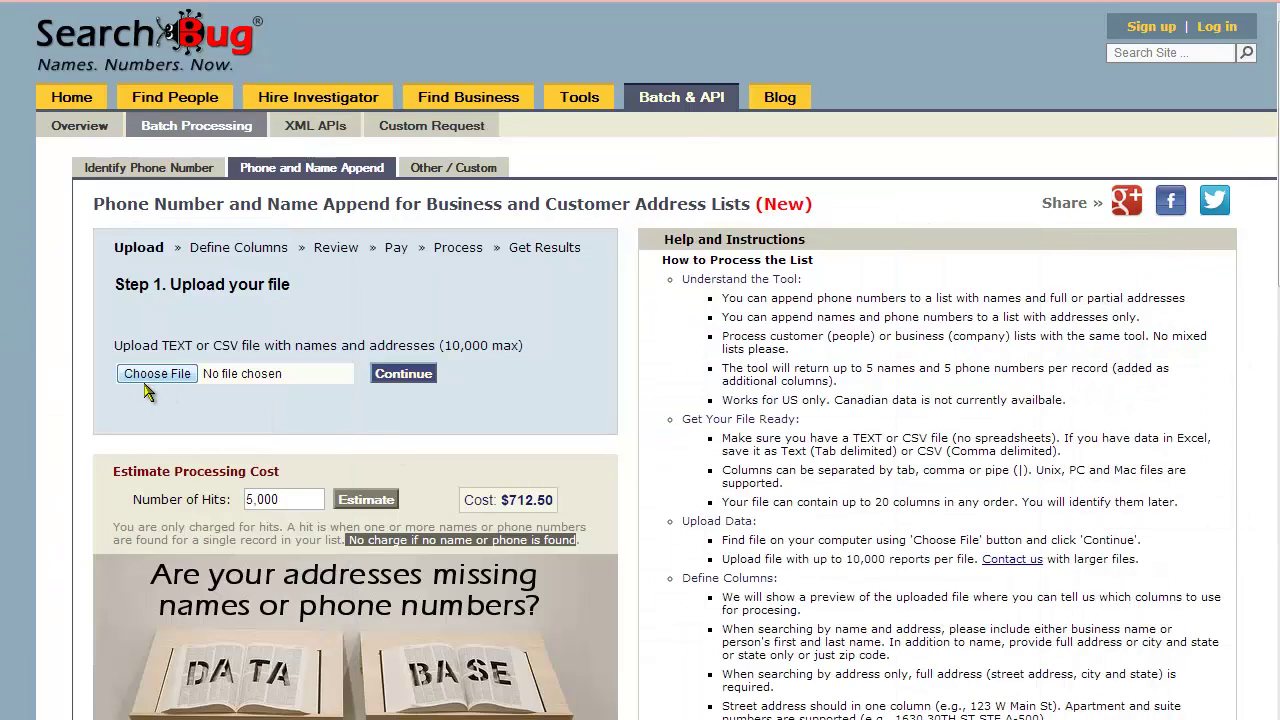
Step: Upload test-batch-tool-for-video.txt from the Temp folder and continue to Define Columns
{"action": "left_click", "coordinate": [152, 374]}
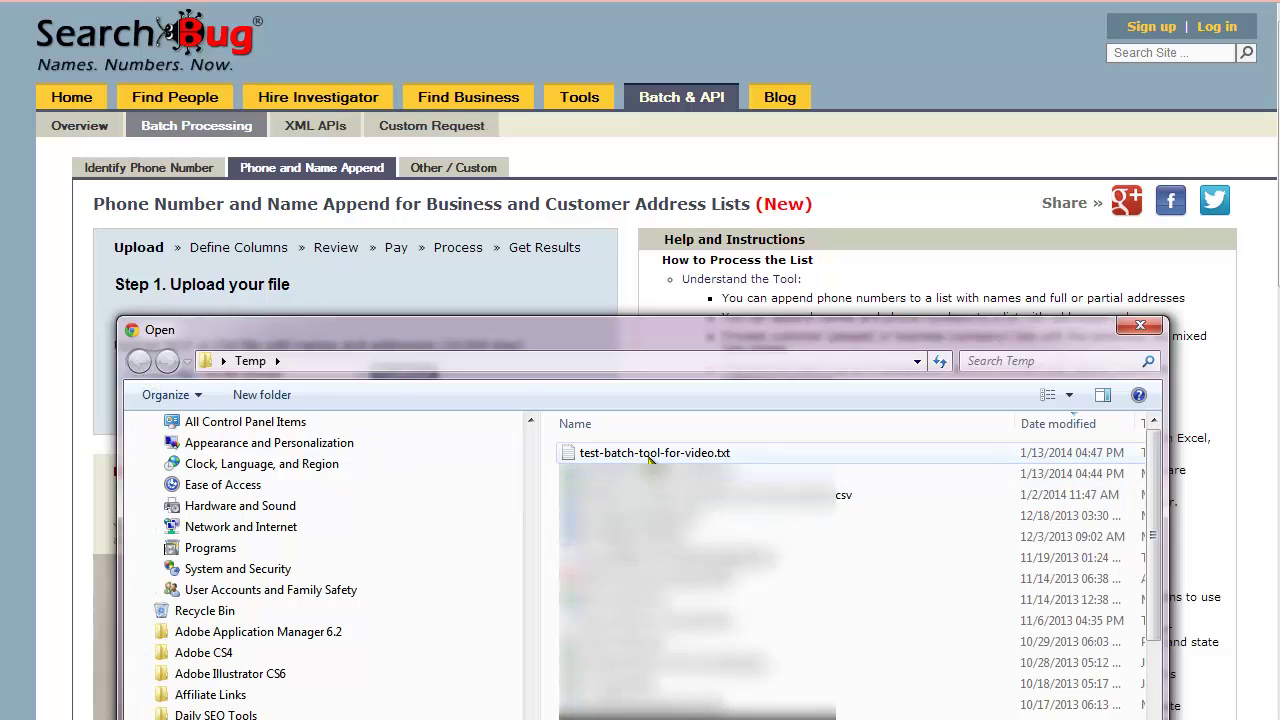
{"action": "left_click", "coordinate": [618, 455]}
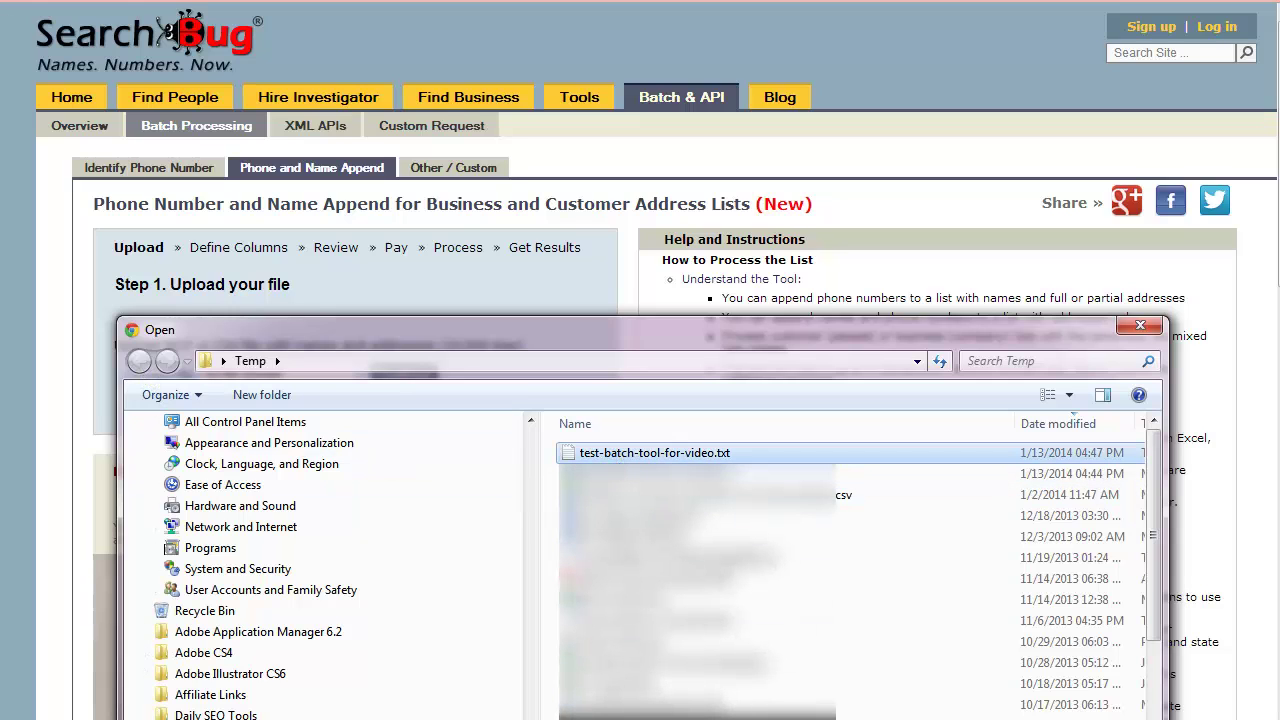
{"action": "double_click", "coordinate": [688, 455]}
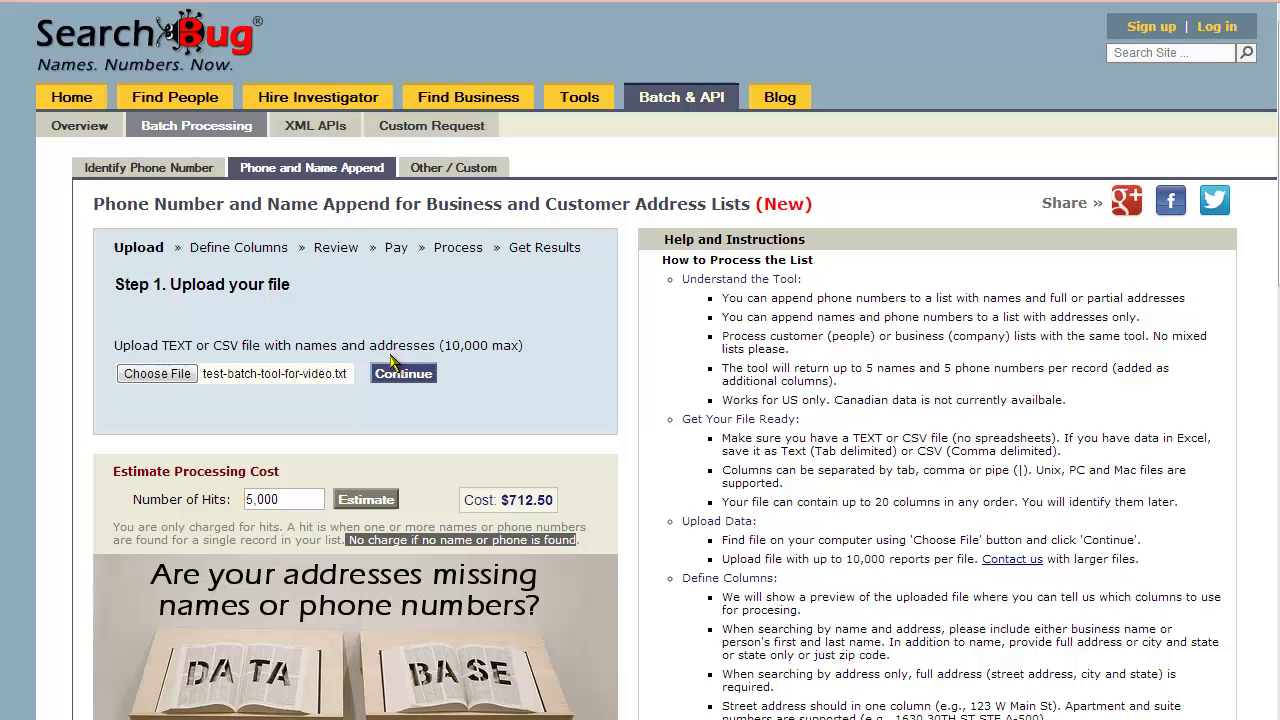
{"action": "left_click", "coordinate": [401, 376]}
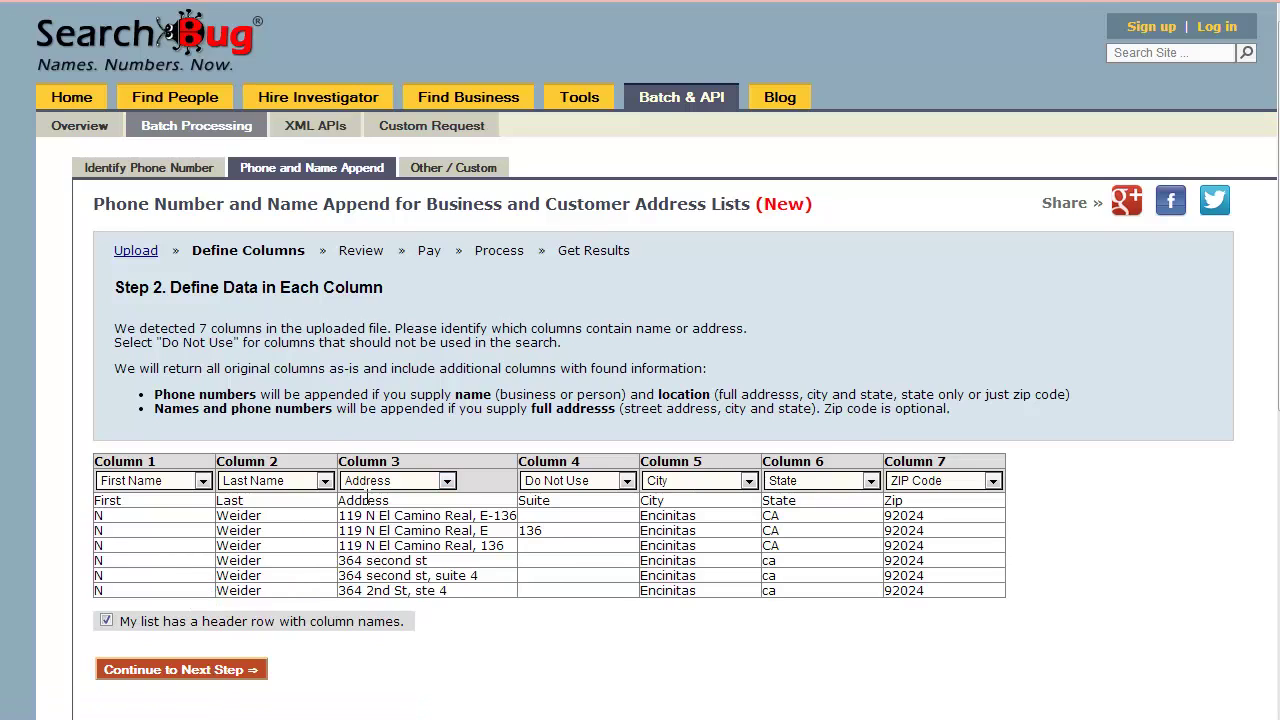
Step: Set Columns 1 and 2 to Do Not Use, leave Suite unused, and continue to Review
{"action": "left_click", "coordinate": [161, 481]}
{"action": "left_click", "coordinate": [155, 500]}
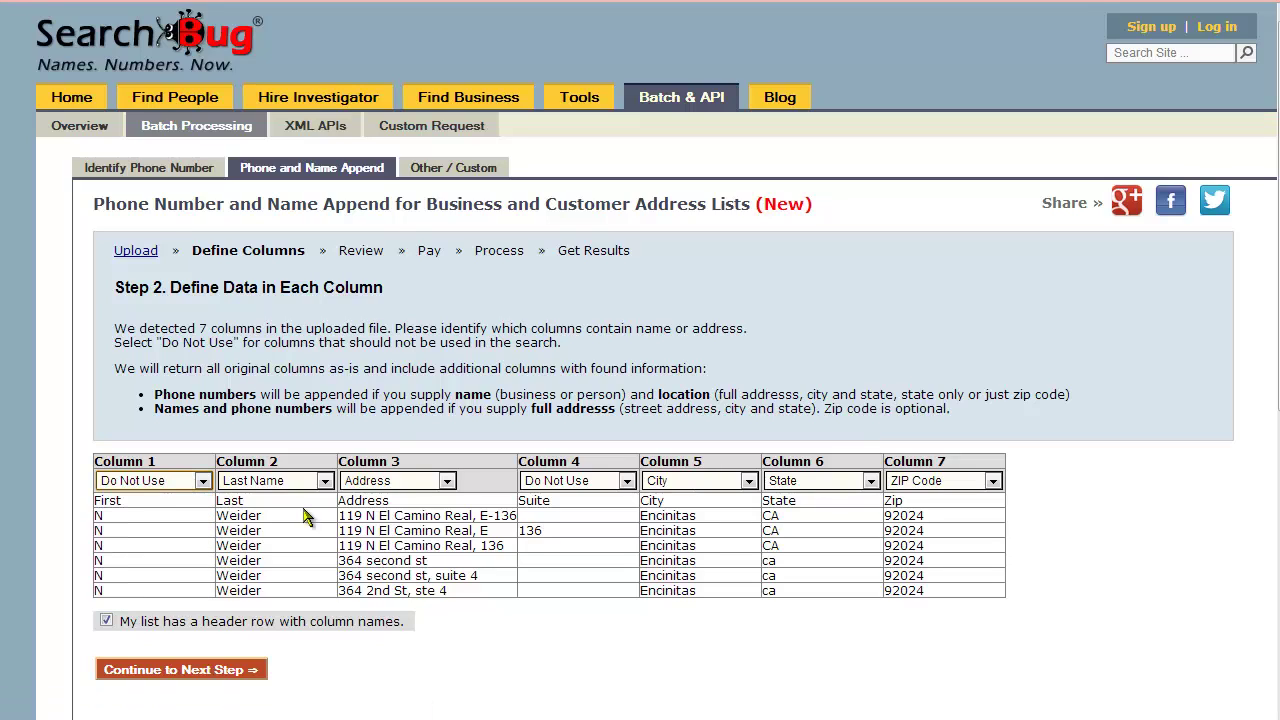
{"action": "left_click_drag", "start_coordinate": [442, 508], "coordinate": [433, 578]}
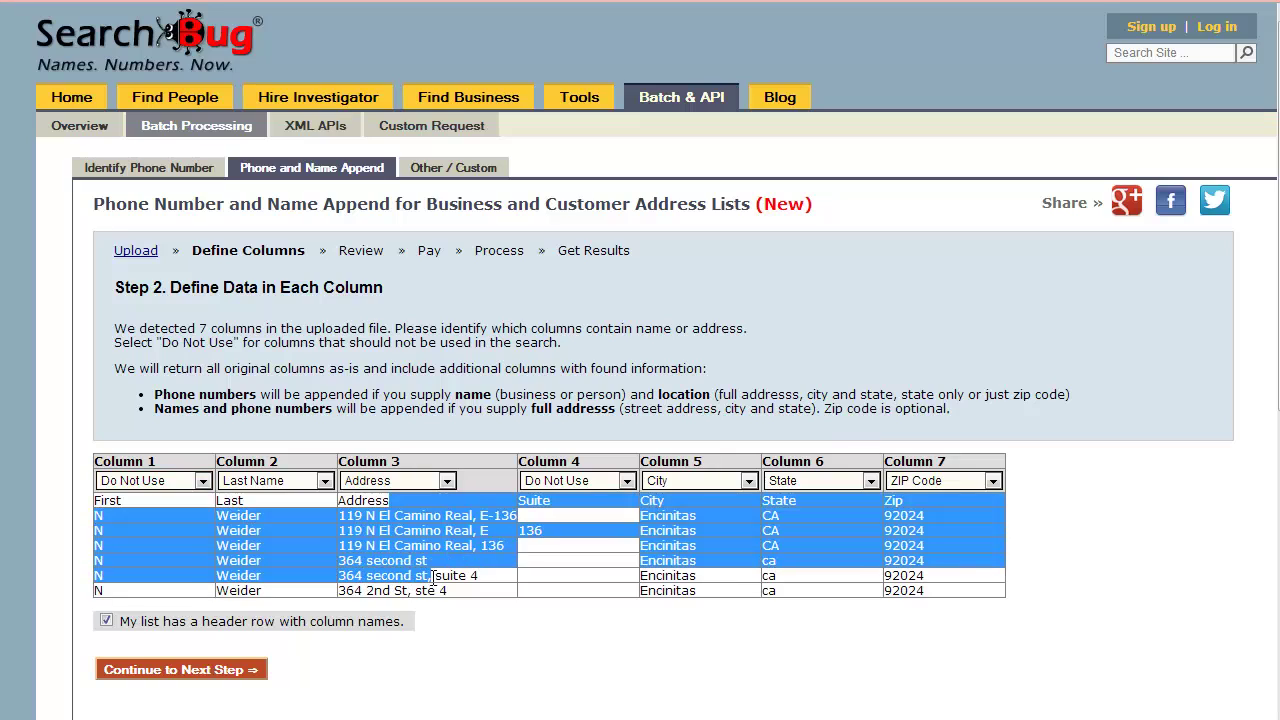
{"action": "left_click", "coordinate": [411, 519]}
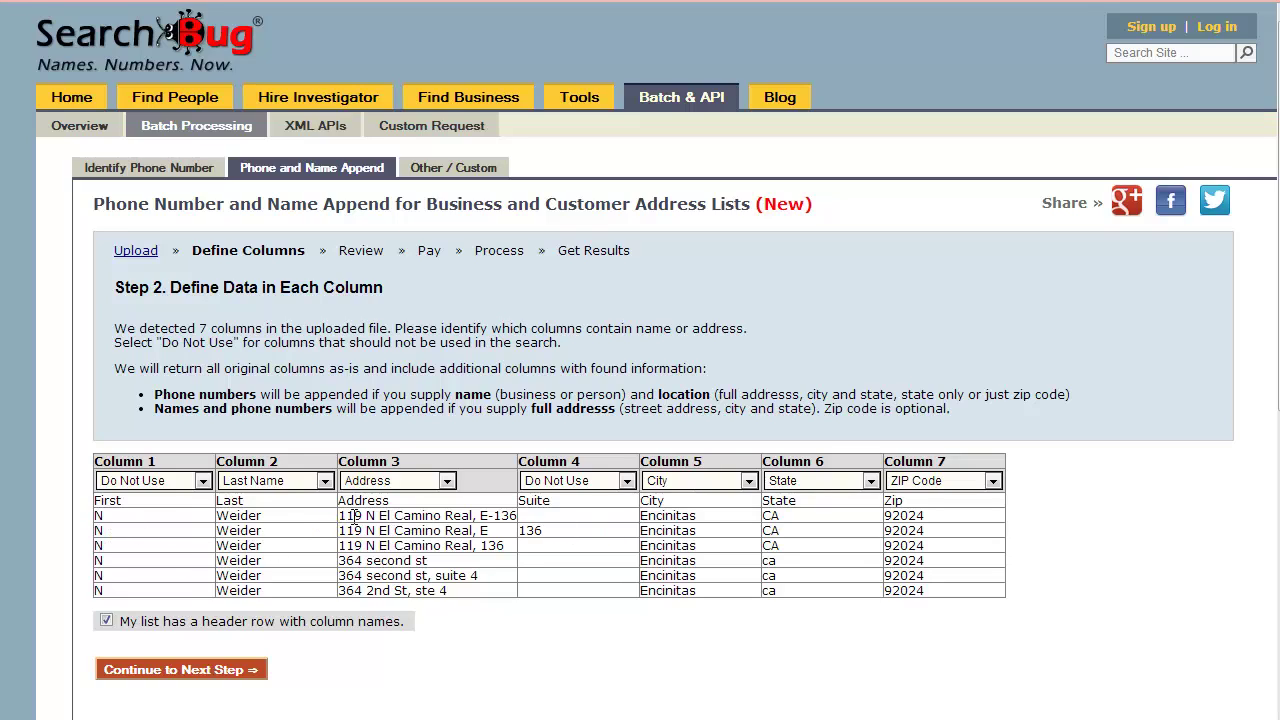
{"action": "left_click", "coordinate": [252, 481]}
{"action": "left_click", "coordinate": [242, 490]}
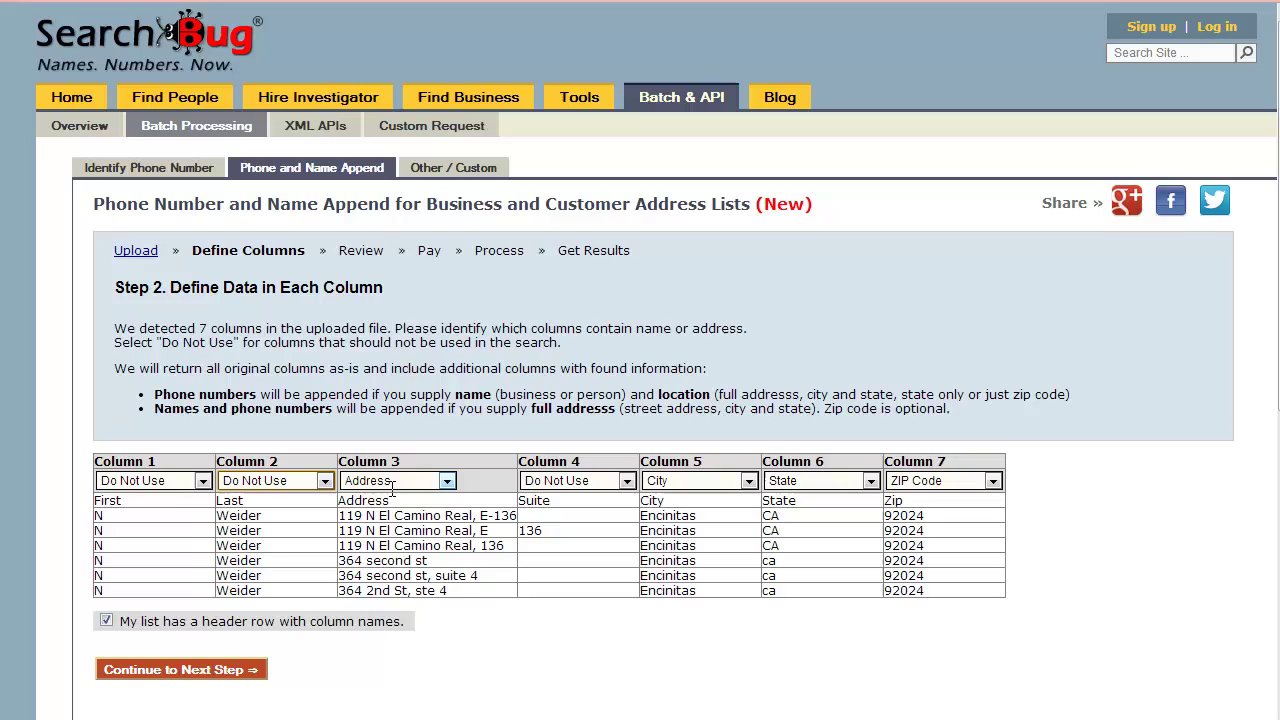
{"action": "left_click", "coordinate": [605, 482]}
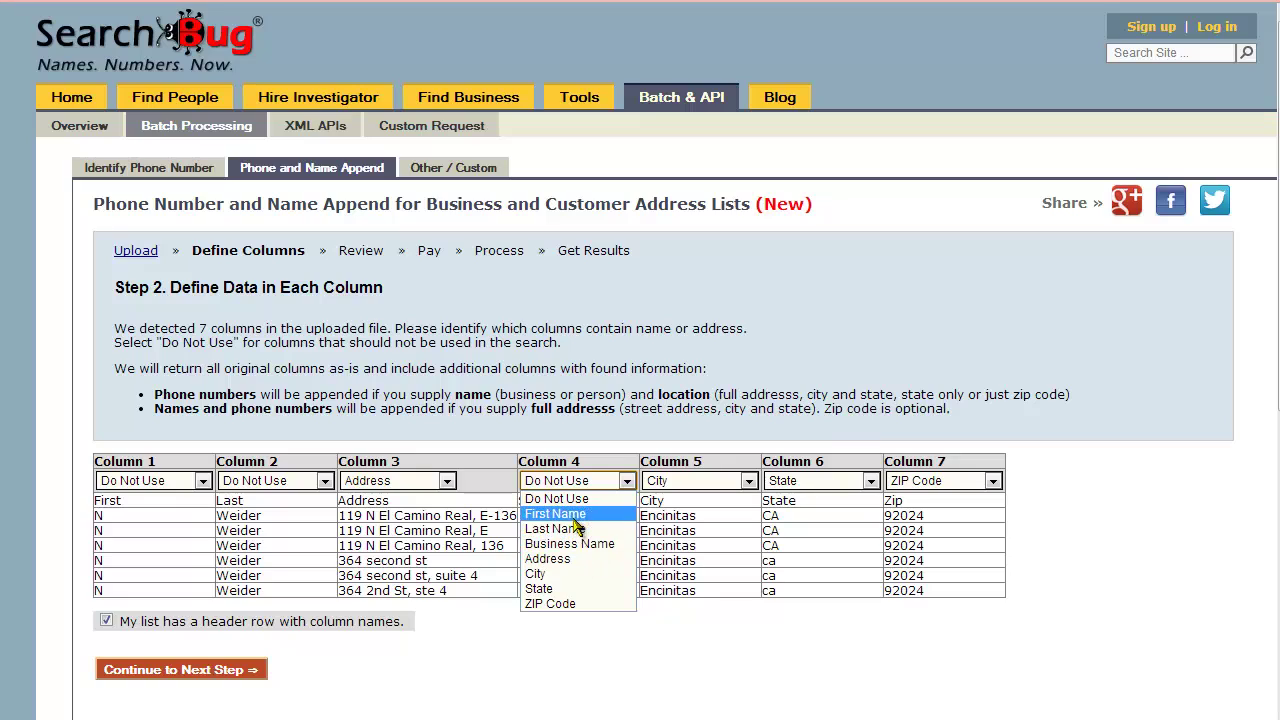
{"action": "left_click", "coordinate": [588, 432]}
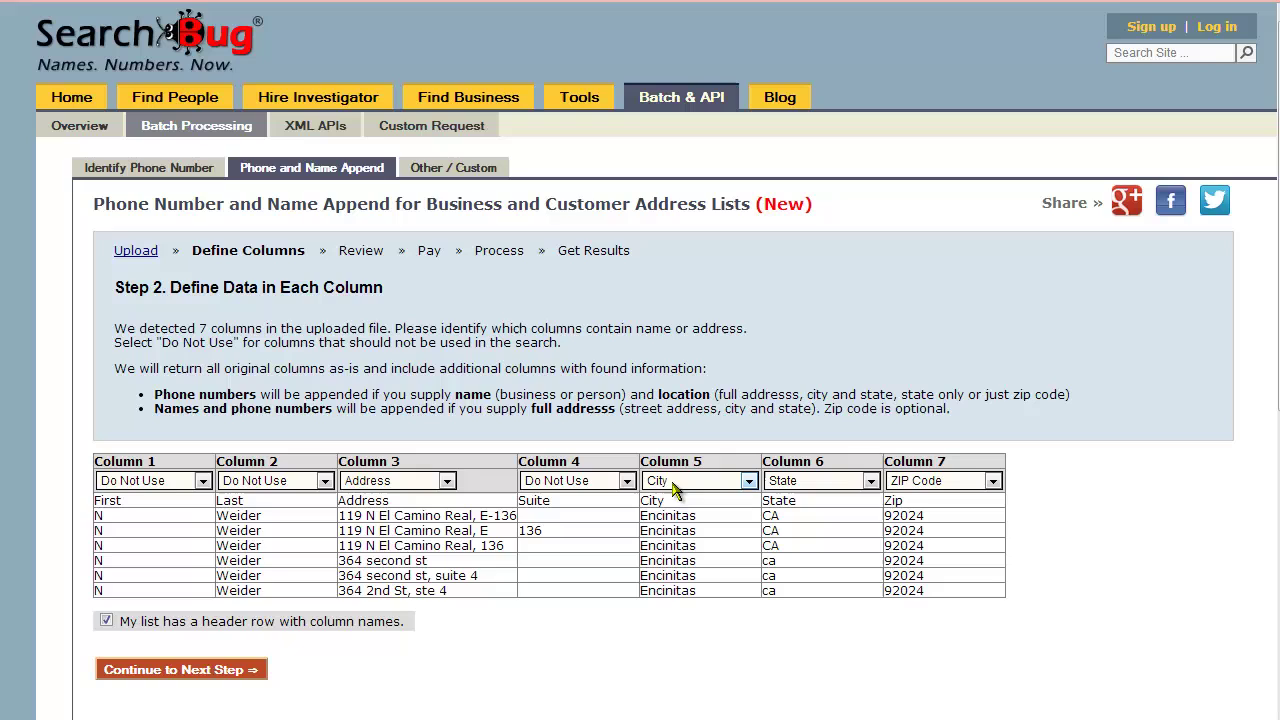
{"action": "left_click", "coordinate": [178, 672]}
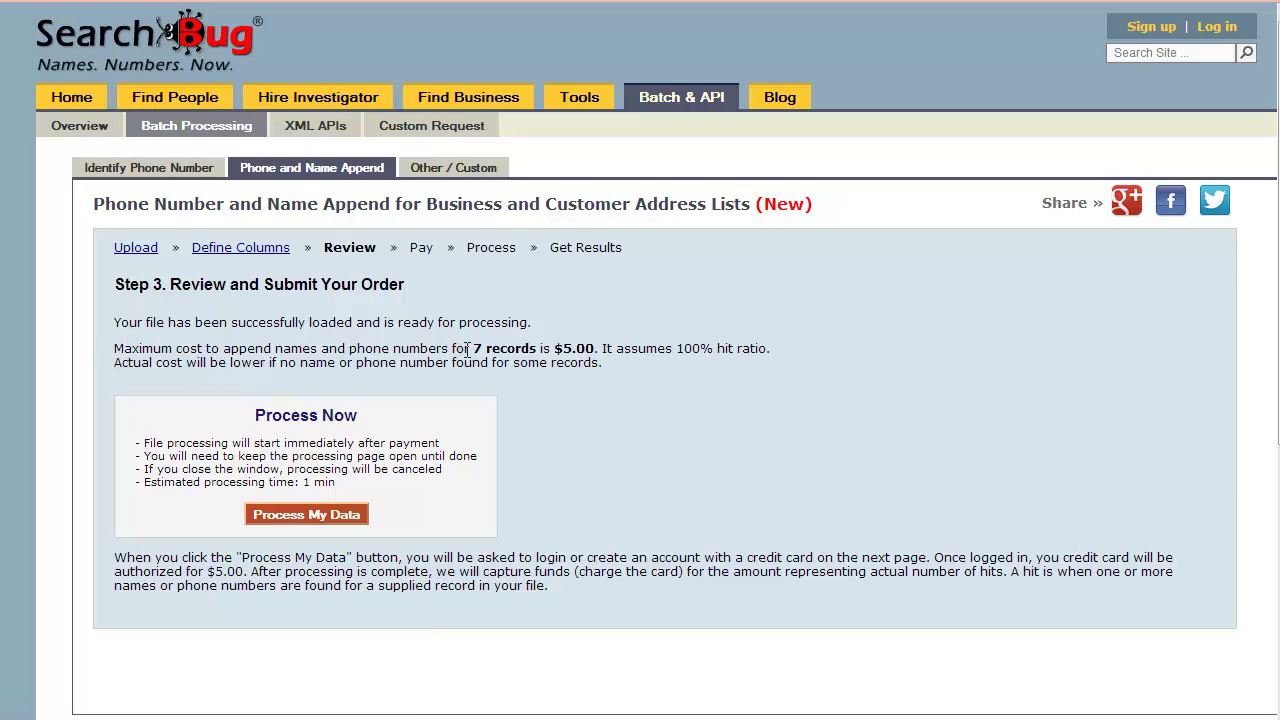
Step: Review the Step 3 summary quoting a $5.00 maximum cost for 7 records
{"action": "left_click_drag", "start_coordinate": [551, 350], "coordinate": [607, 344]}
{"action": "left_click", "coordinate": [603, 406]}
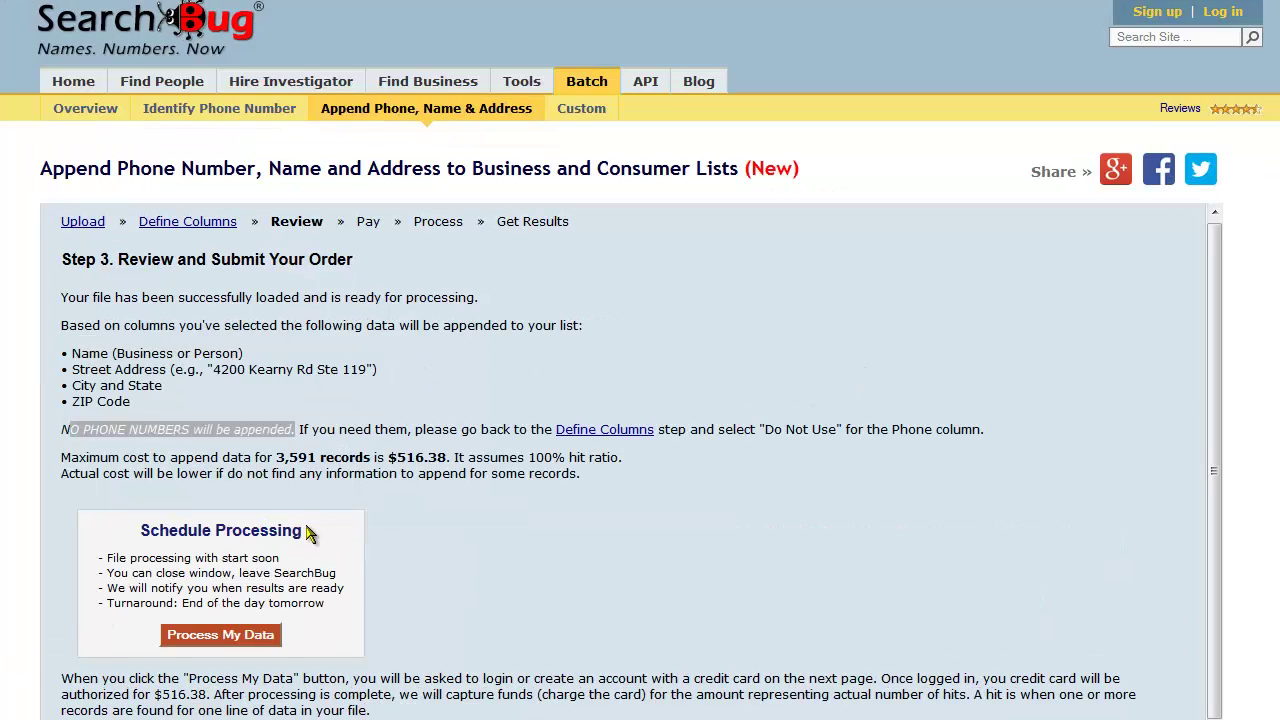
{"action": "left_click_drag", "start_coordinate": [277, 457], "coordinate": [313, 466]}
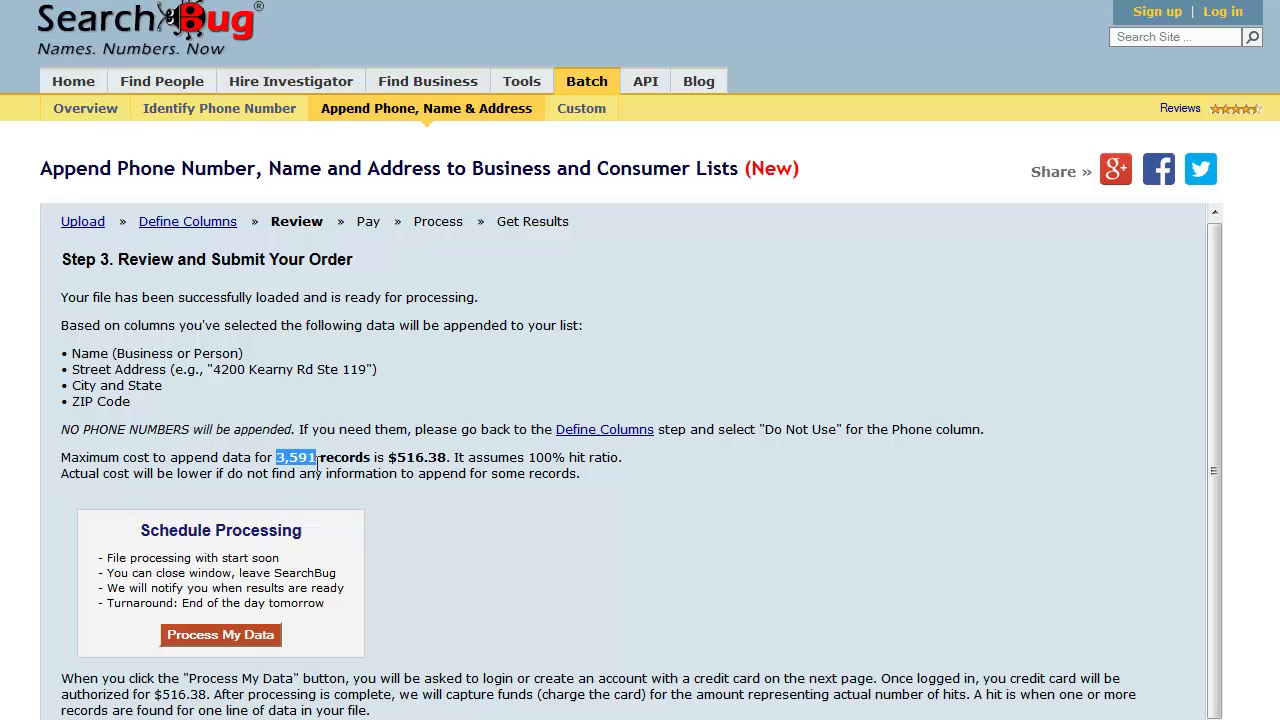
{"action": "left_click", "coordinate": [348, 557]}
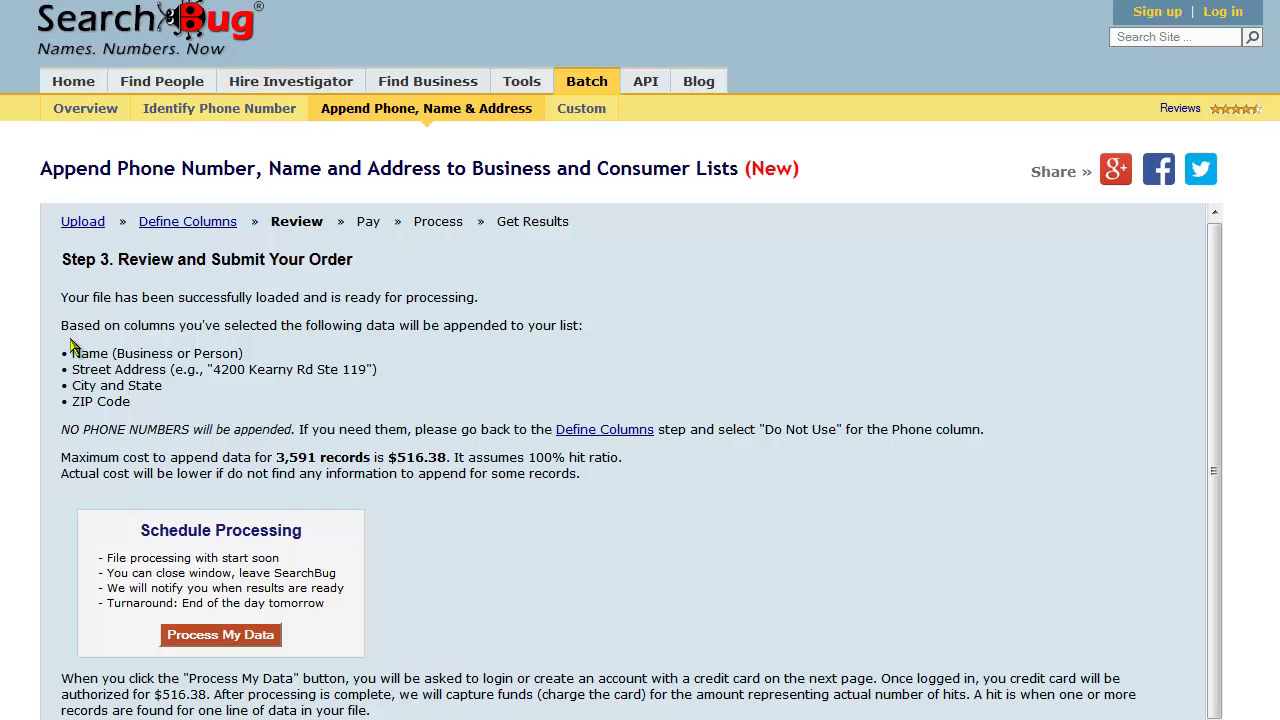
{"action": "left_click_drag", "start_coordinate": [74, 353], "coordinate": [253, 360]}
{"action": "left_click", "coordinate": [248, 360]}
{"action": "left_click_drag", "start_coordinate": [60, 432], "coordinate": [178, 428]}
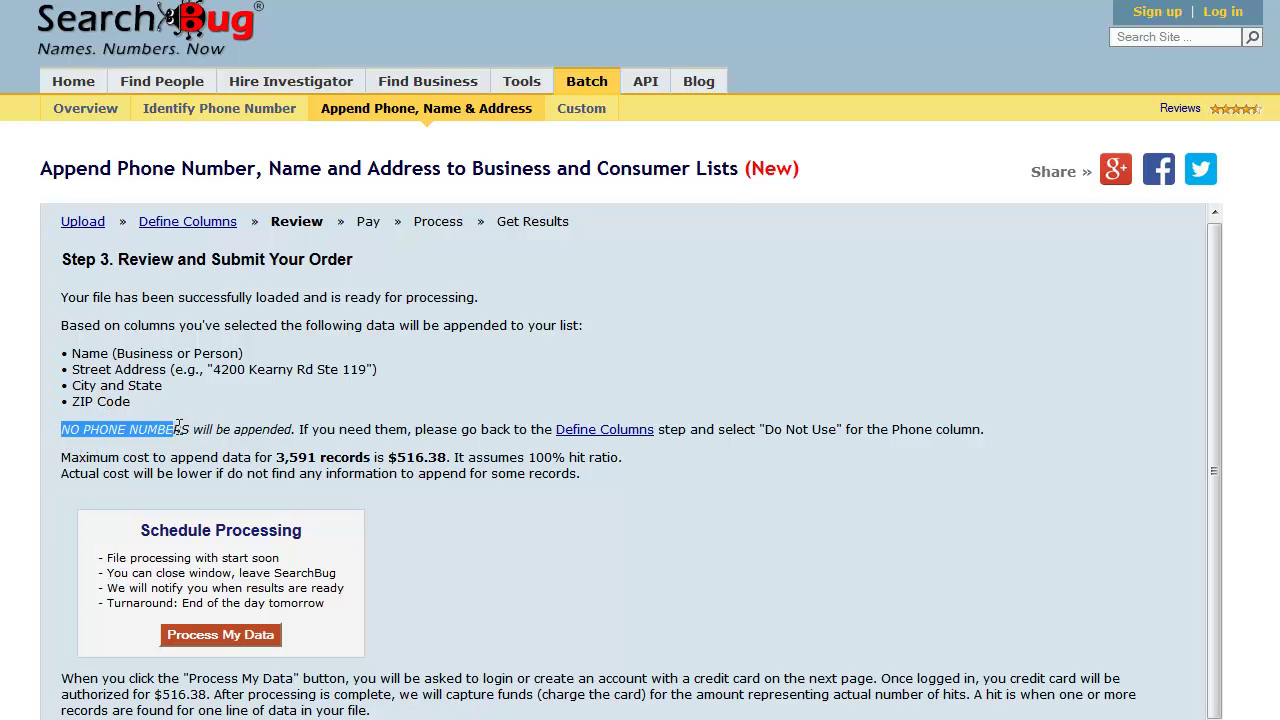
{"action": "left_click", "coordinate": [453, 396]}
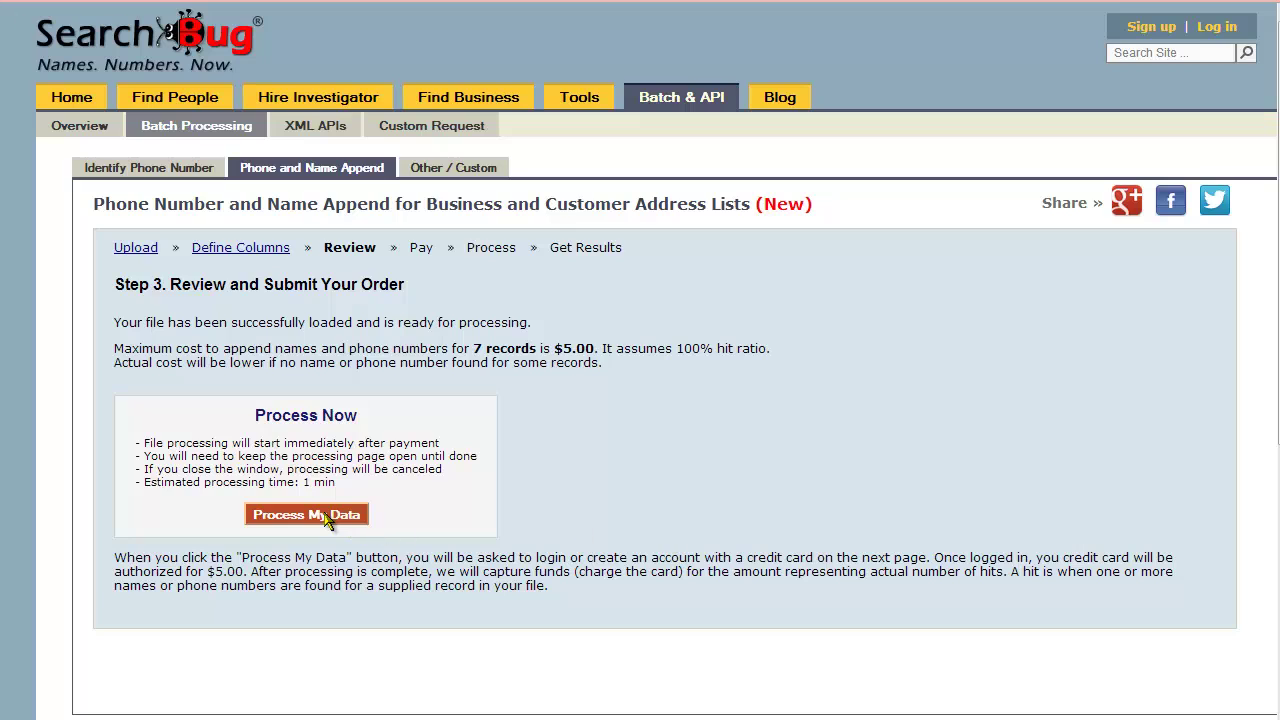
Step: Submit the 7-record list for processing and log in to pay the $5.00 order
{"action": "left_click", "coordinate": [306, 515]}
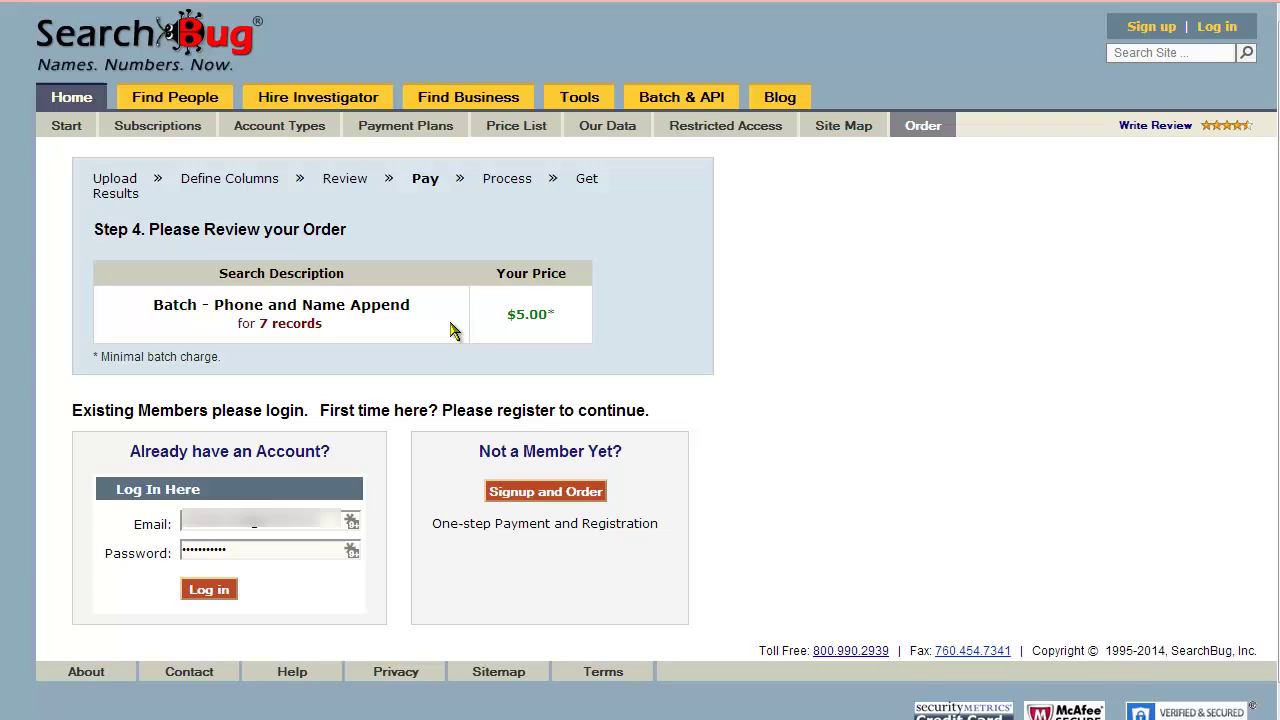
{"action": "left_click", "coordinate": [209, 589]}
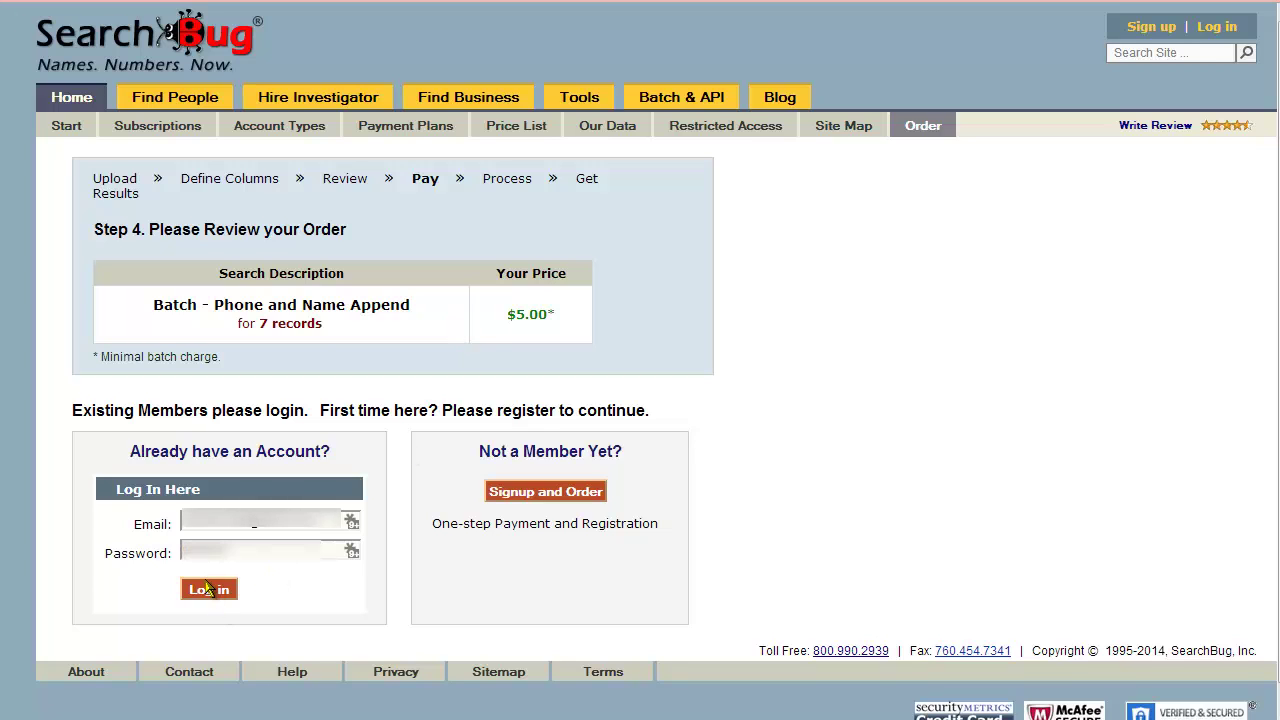
{"action": "left_click", "coordinate": [209, 589]}
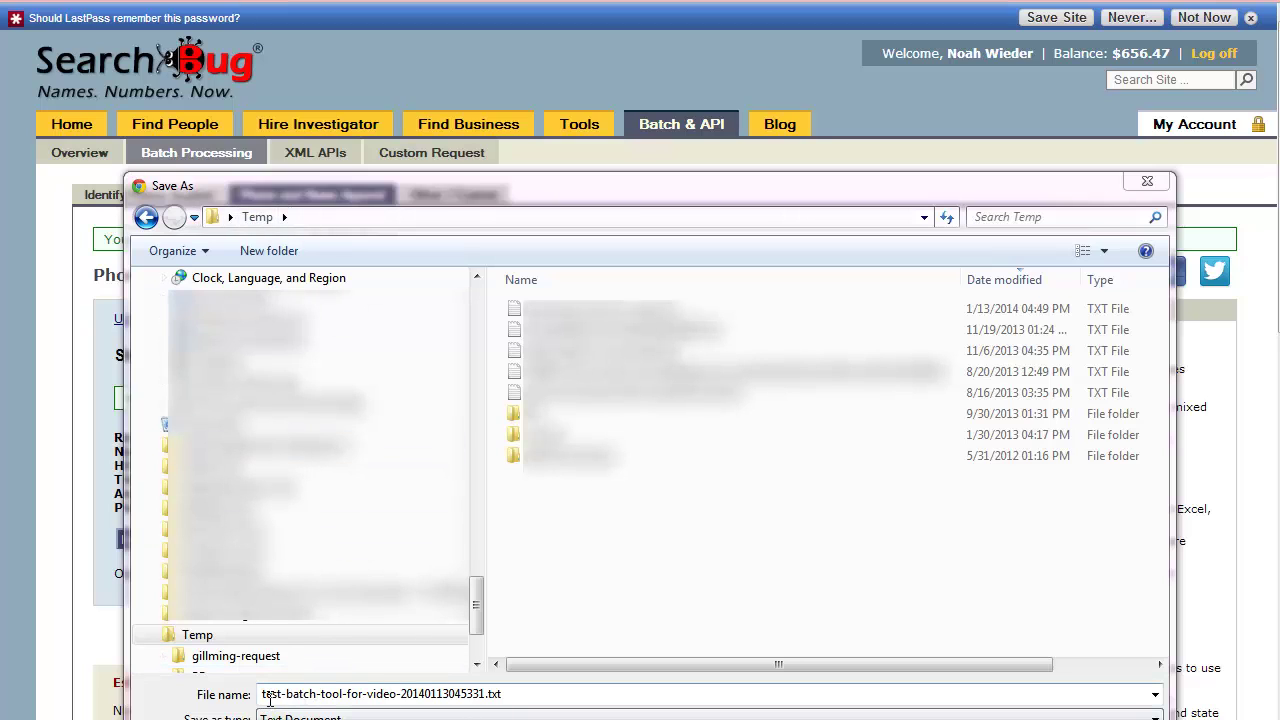
Step: Check the results file name test-batch-tool-for-video-20140113045331.txt in the Save As dialog
{"action": "left_click", "coordinate": [409, 693]}
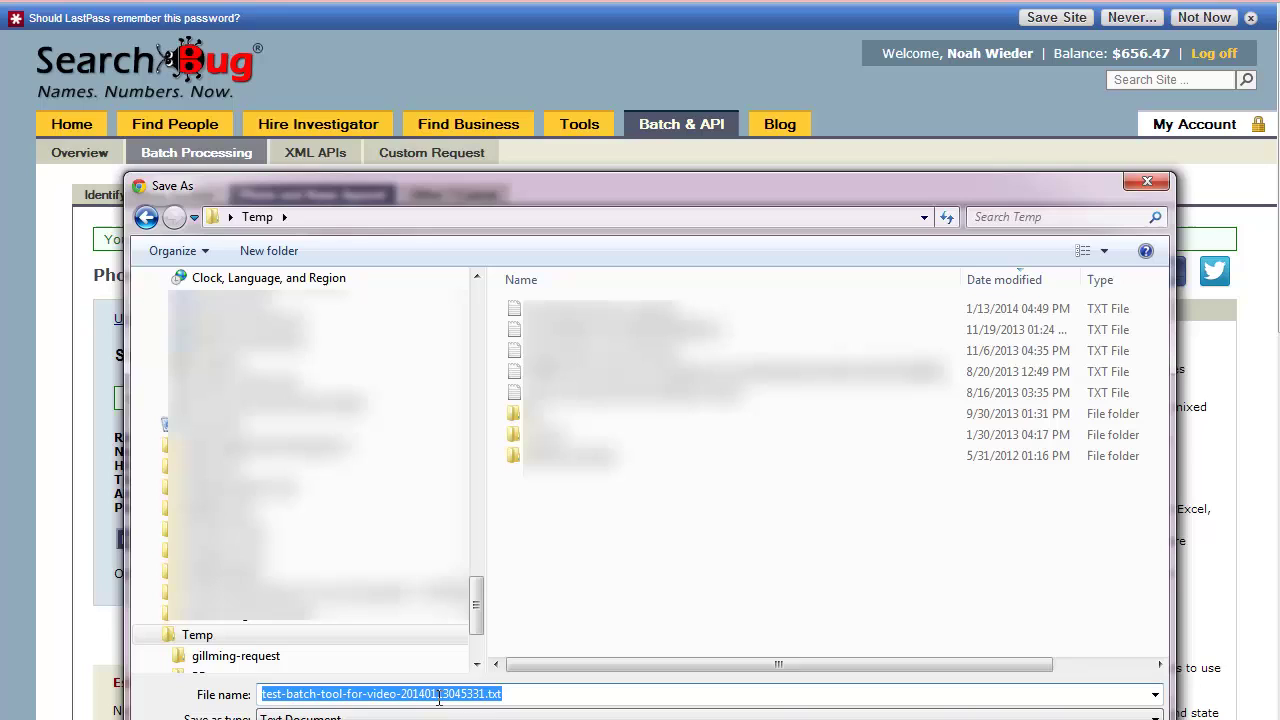
{"action": "left_click", "coordinate": [438, 694]}
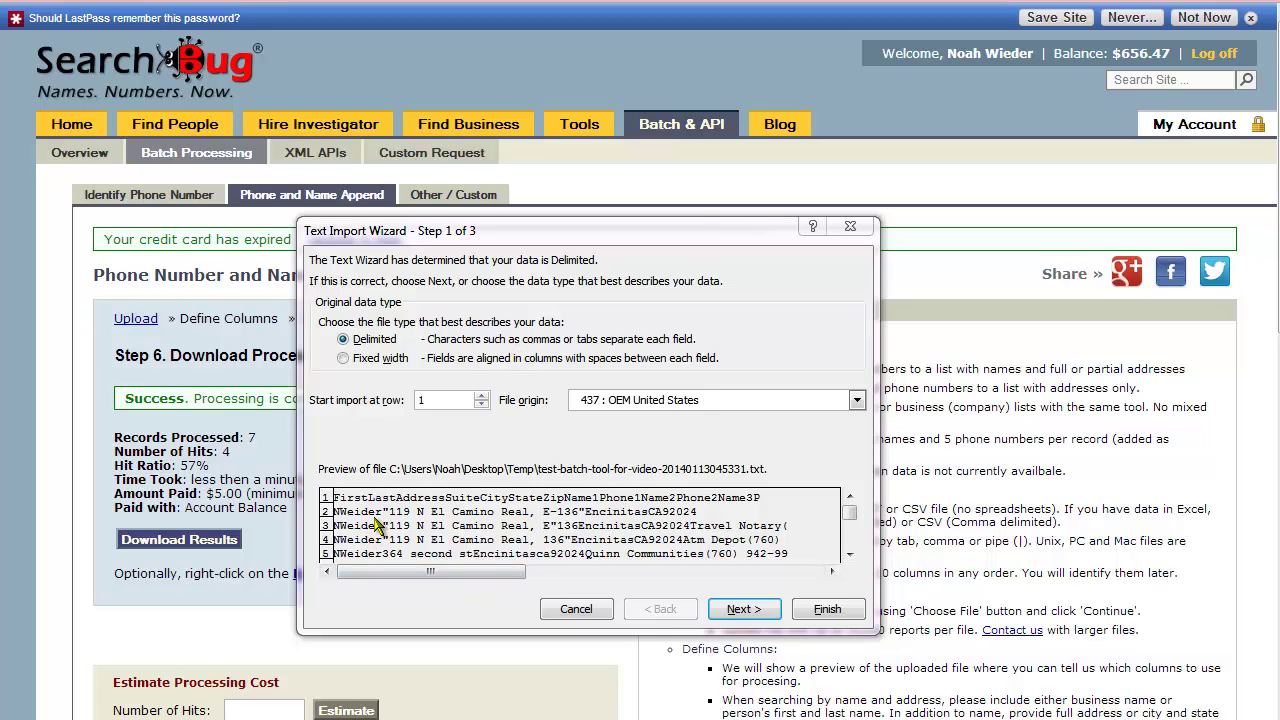
Step: Import the results as Delimited with Tab separators and General format, then finish
{"action": "left_click", "coordinate": [746, 612]}
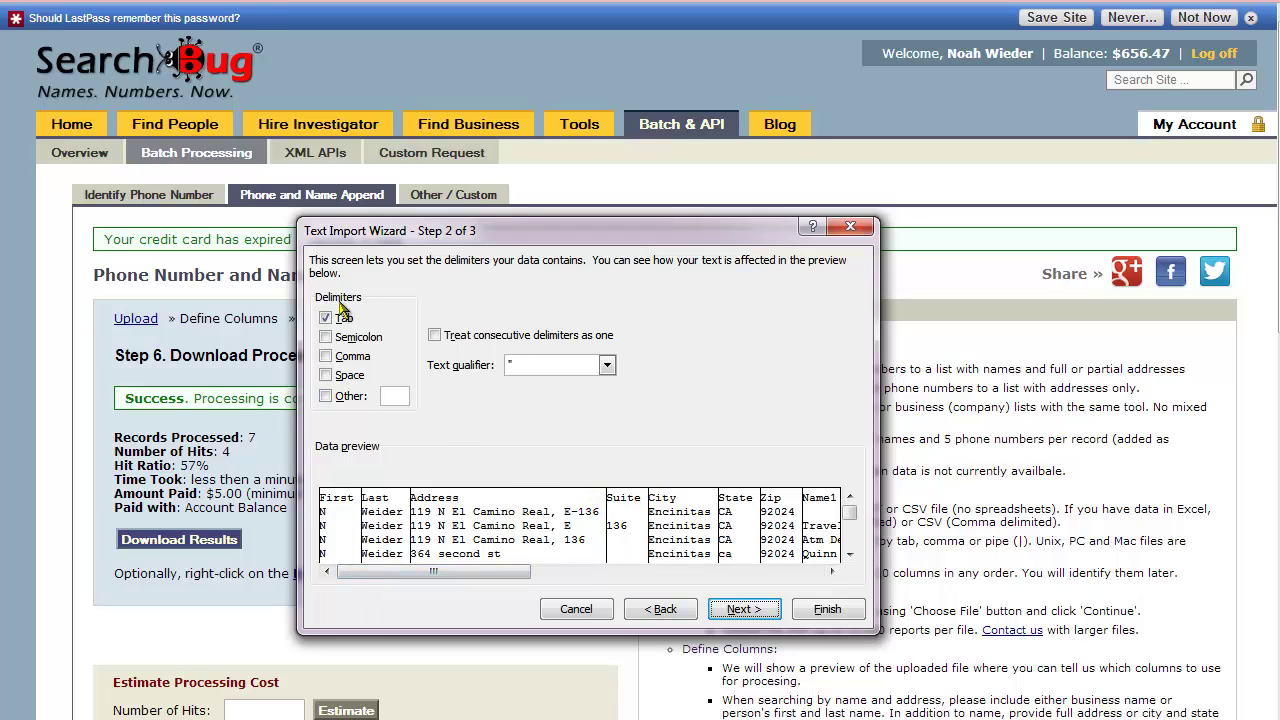
{"action": "left_click", "coordinate": [741, 612]}
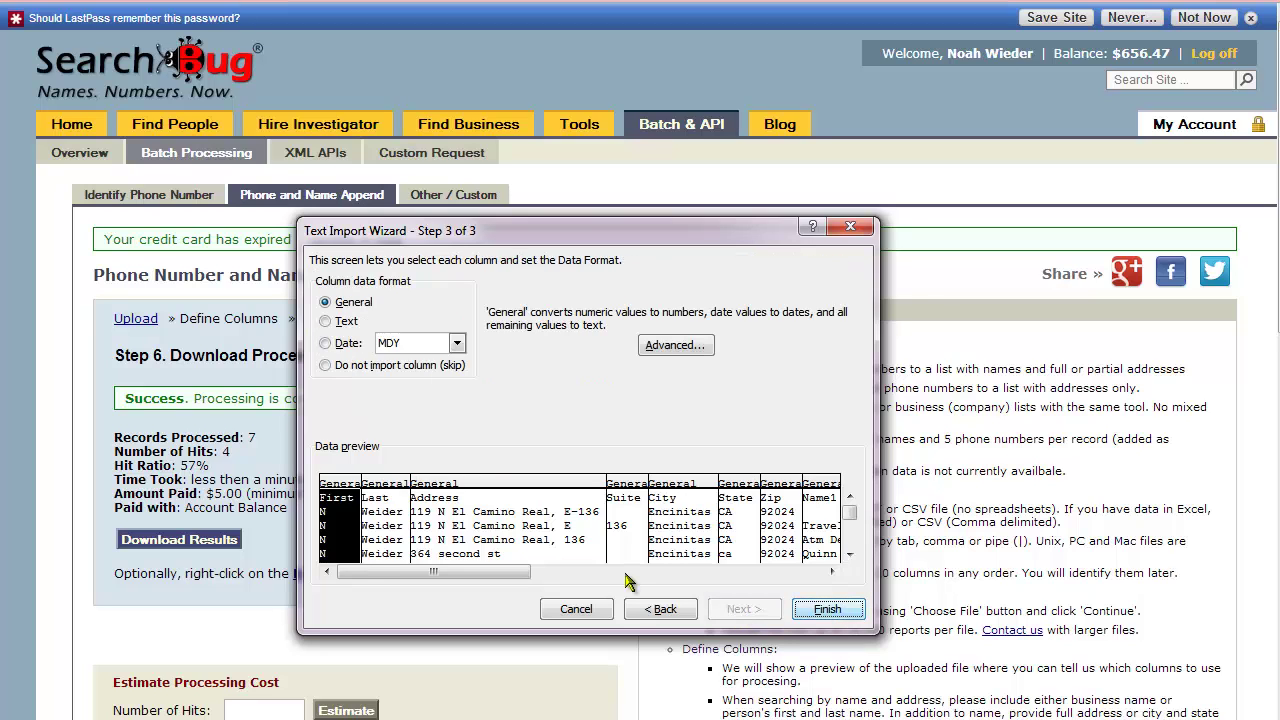
{"action": "left_click", "coordinate": [822, 612]}
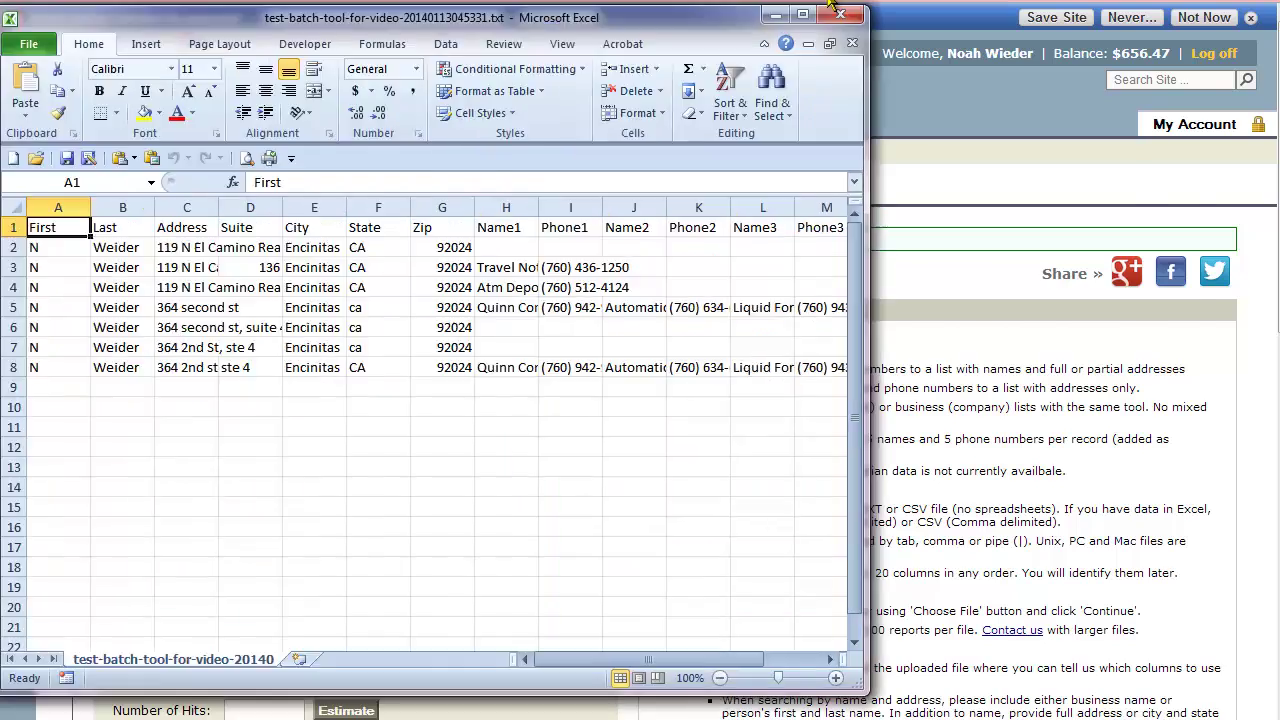
Step: Enlarge the Excel window and auto-fit all columns to show full Name and Phone values
{"action": "left_click_drag", "start_coordinate": [450, 20], "coordinate": [640, 138]}
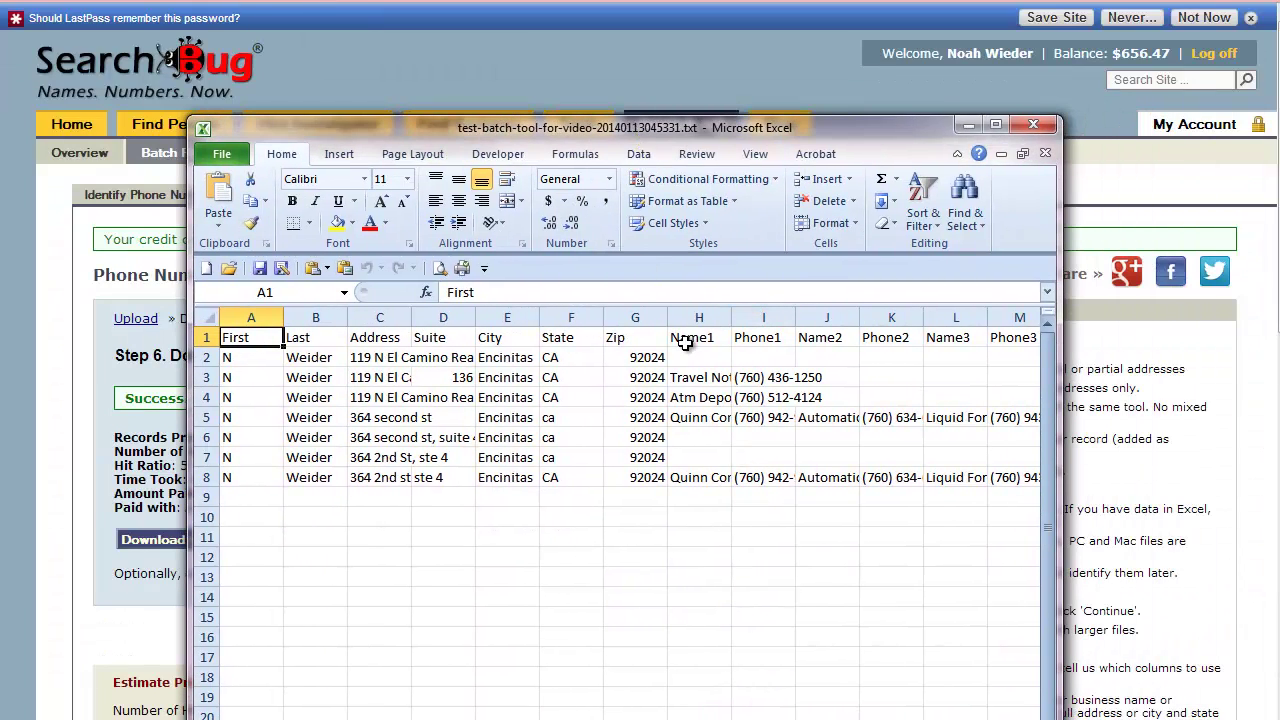
{"action": "left_click_drag", "start_coordinate": [1062, 459], "coordinate": [1270, 435]}
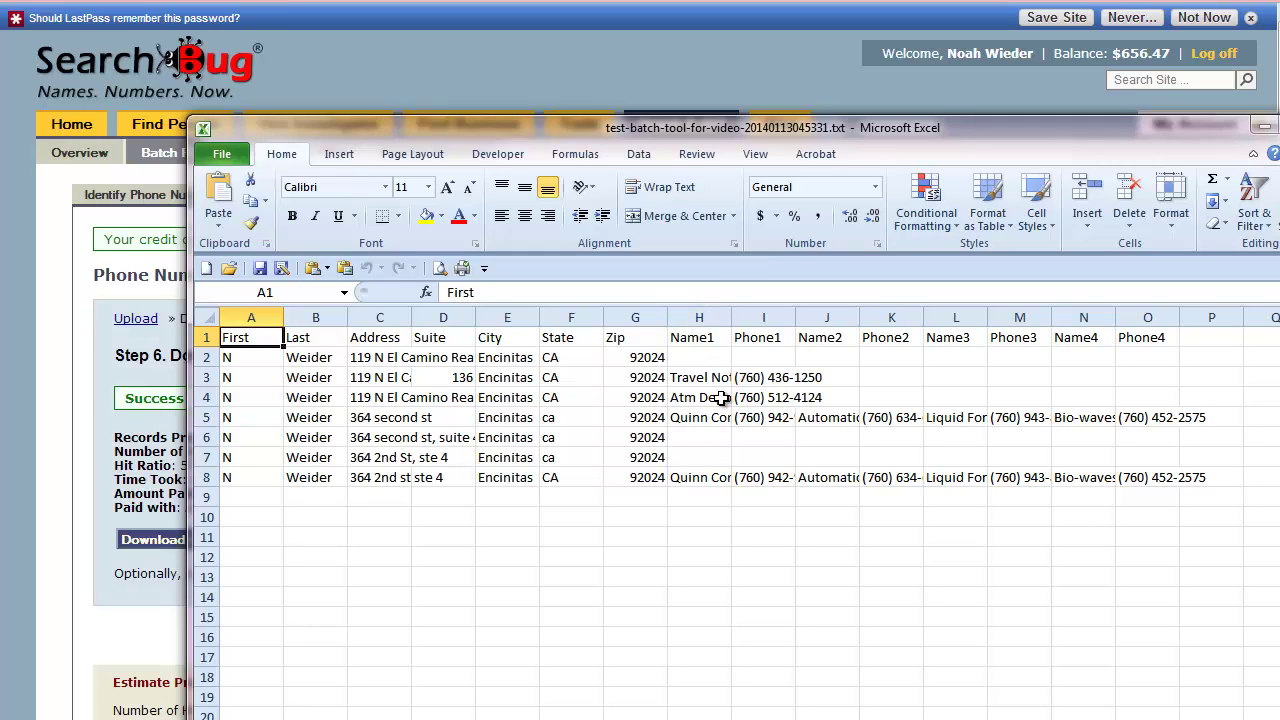
{"action": "left_click", "coordinate": [201, 315]}
{"action": "double_click", "coordinate": [284, 317]}
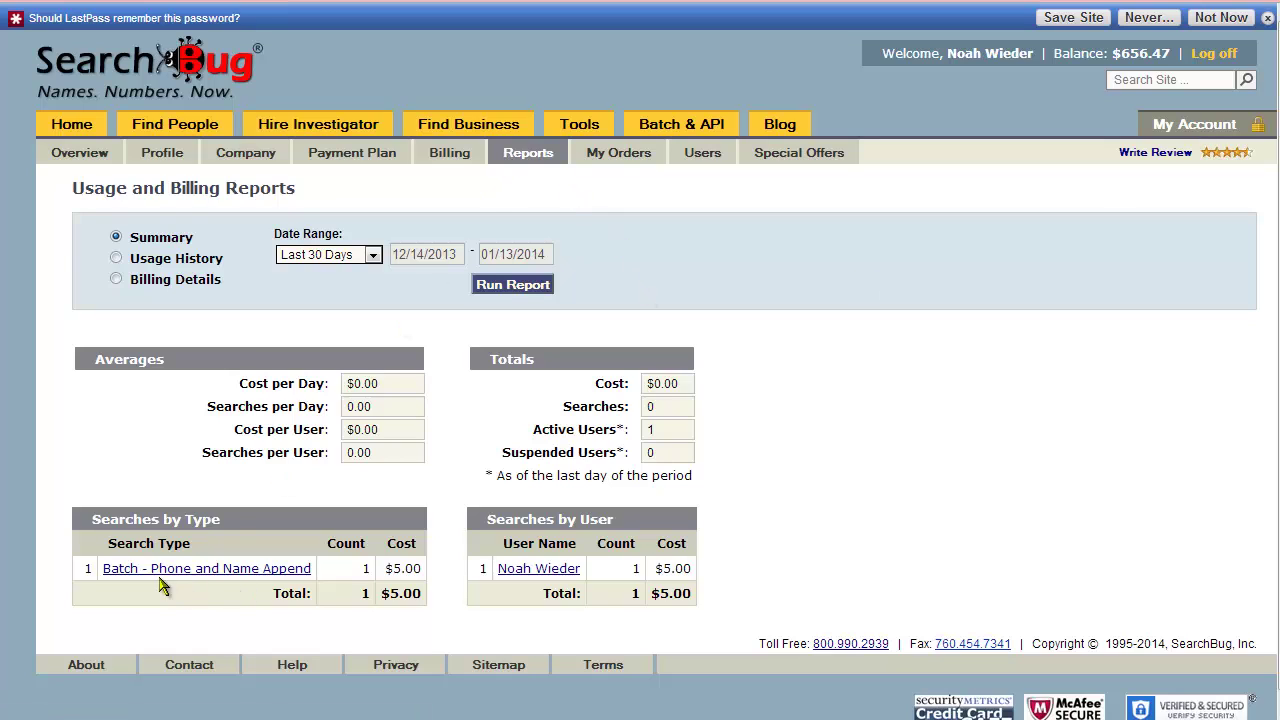
Step: Open the Batch - Phone and Name Append entry in the Usage History report
{"action": "left_click", "coordinate": [210, 569]}
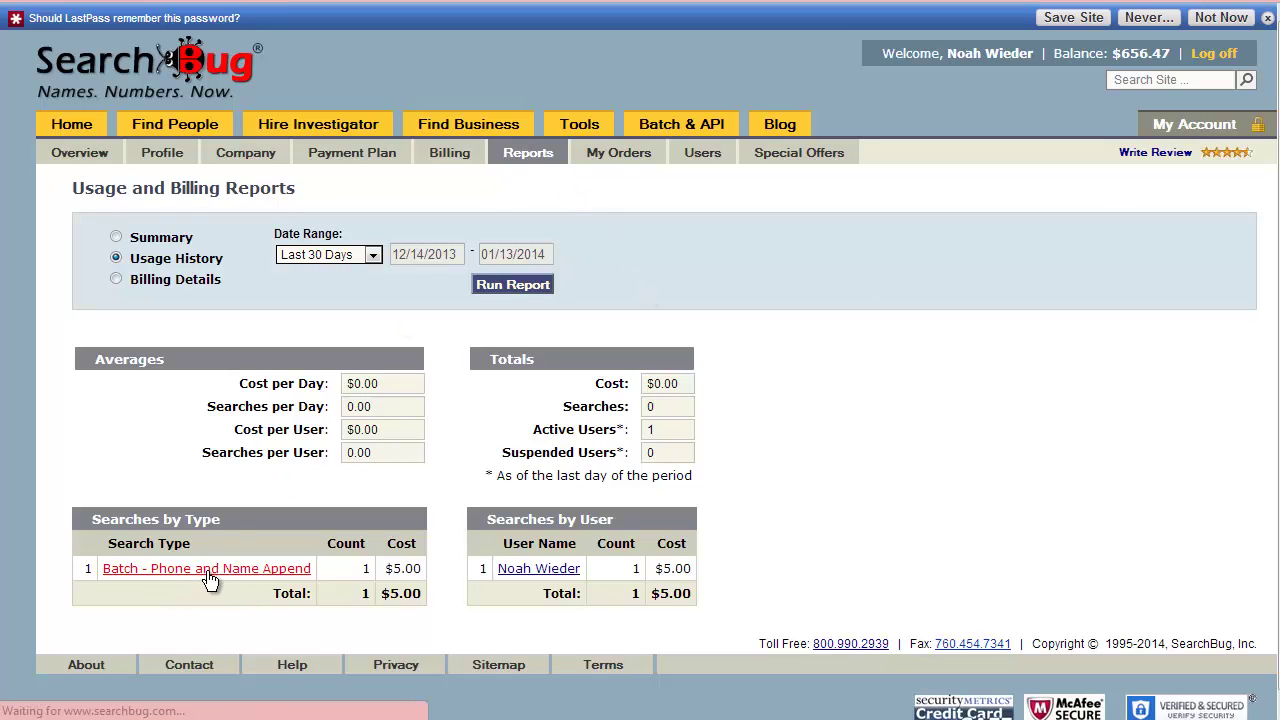